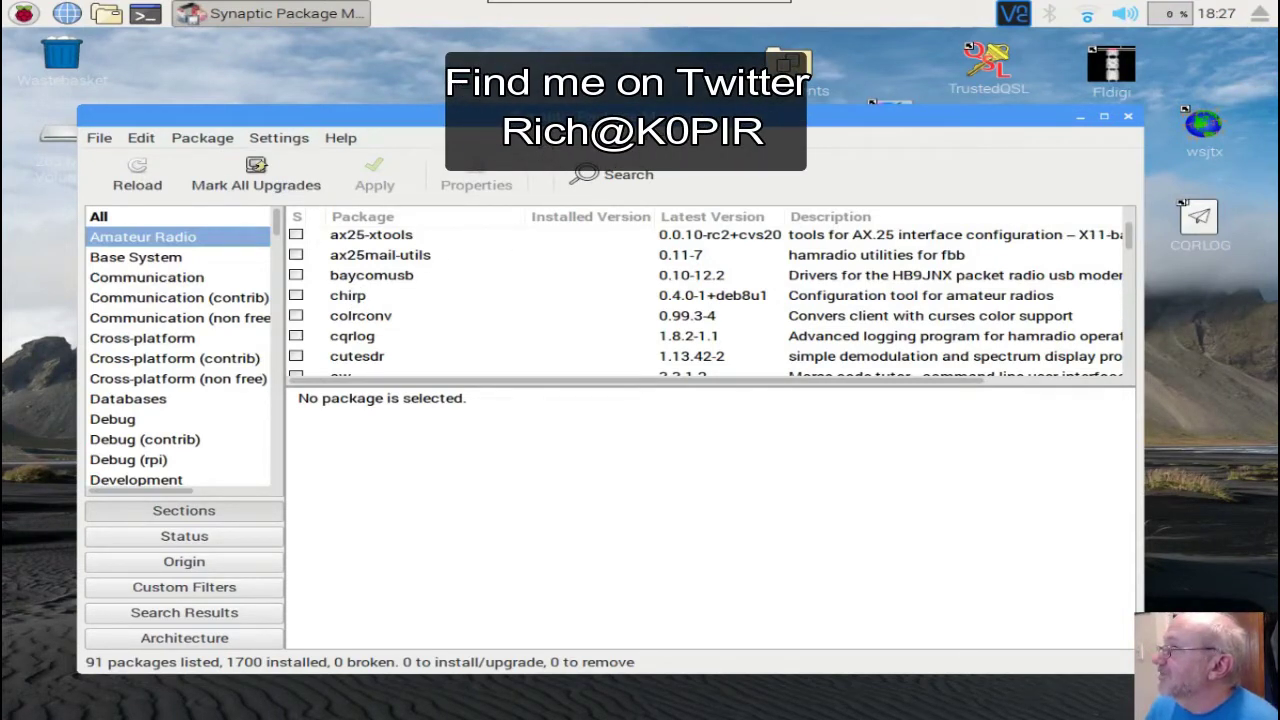
left_click(23, 13)
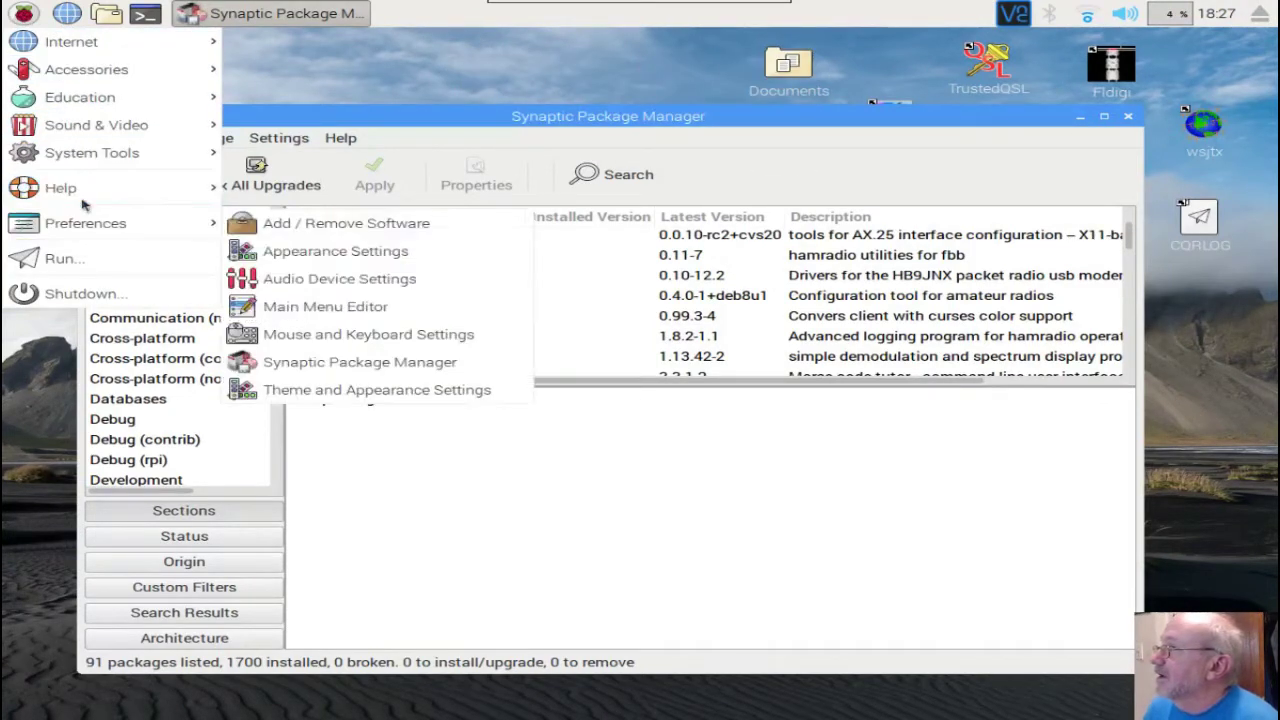
left_click(276, 236)
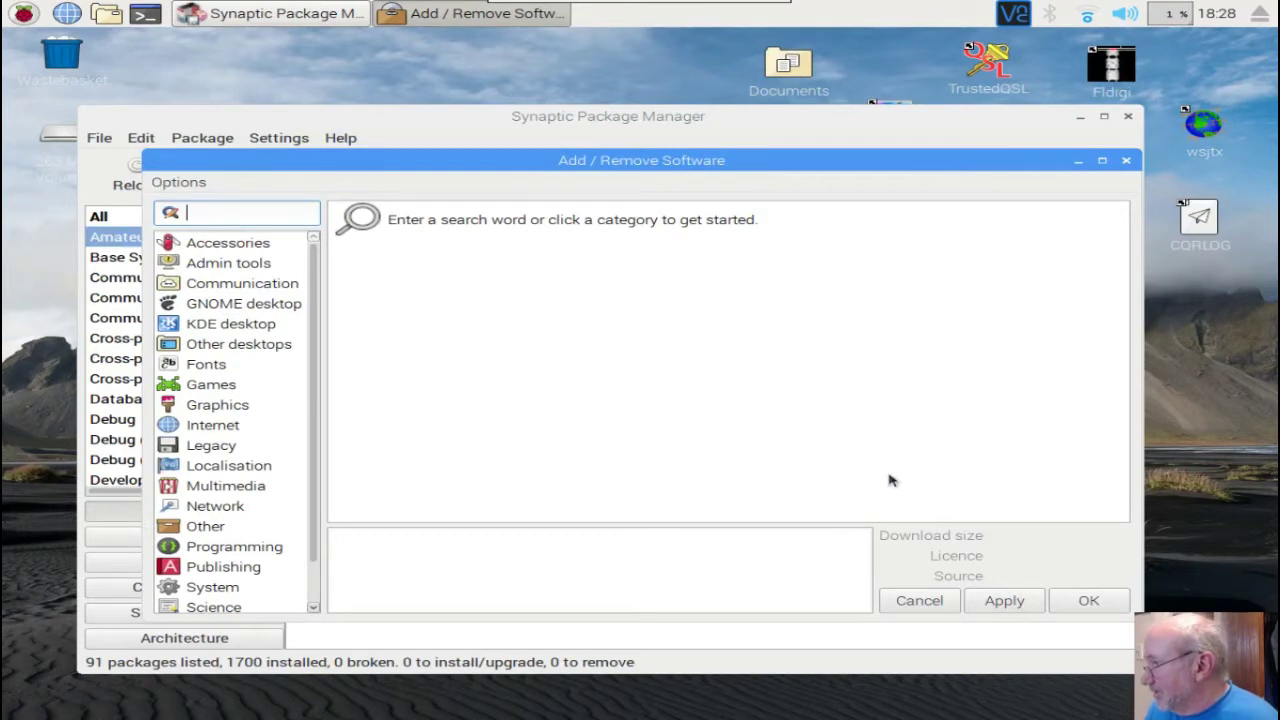
left_click(920, 601)
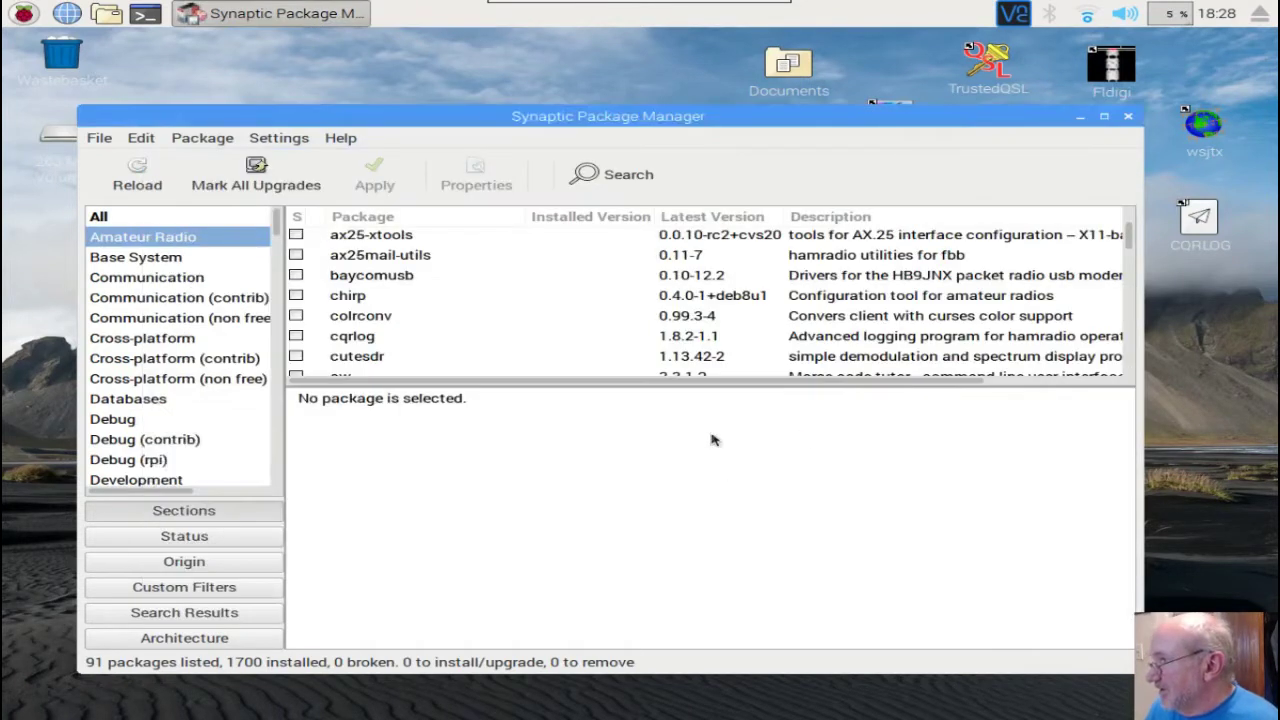
Step: Close the package manager and install CHIRP from a terminal with "sudo apt-get install chirp"
left_click(1128, 117)
left_click(145, 13)
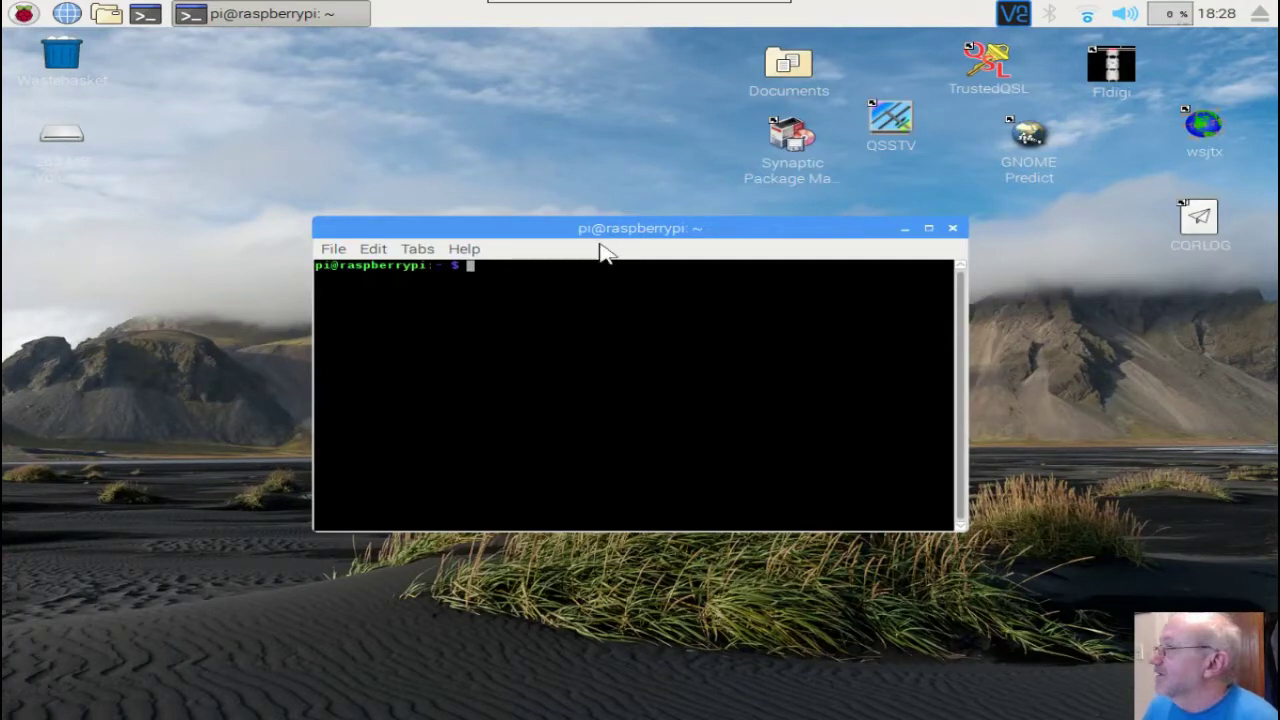
right_click(470, 268)
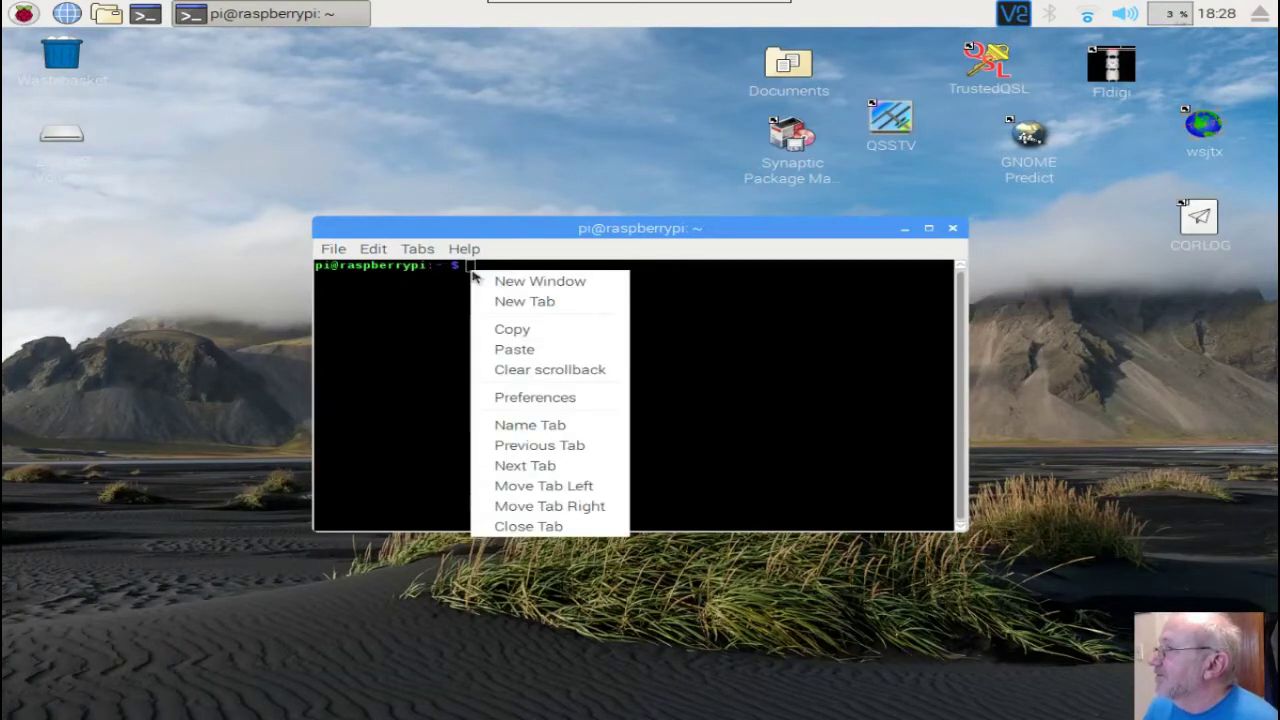
left_click(510, 352)
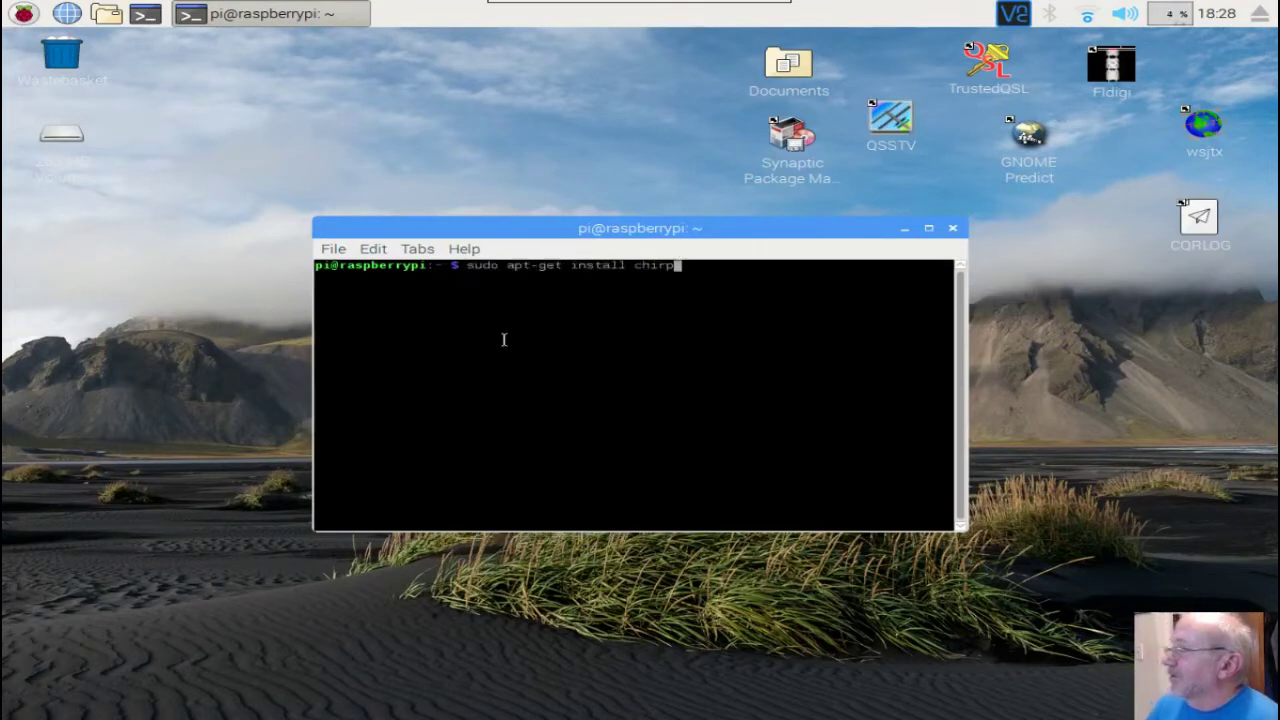
key("Return")
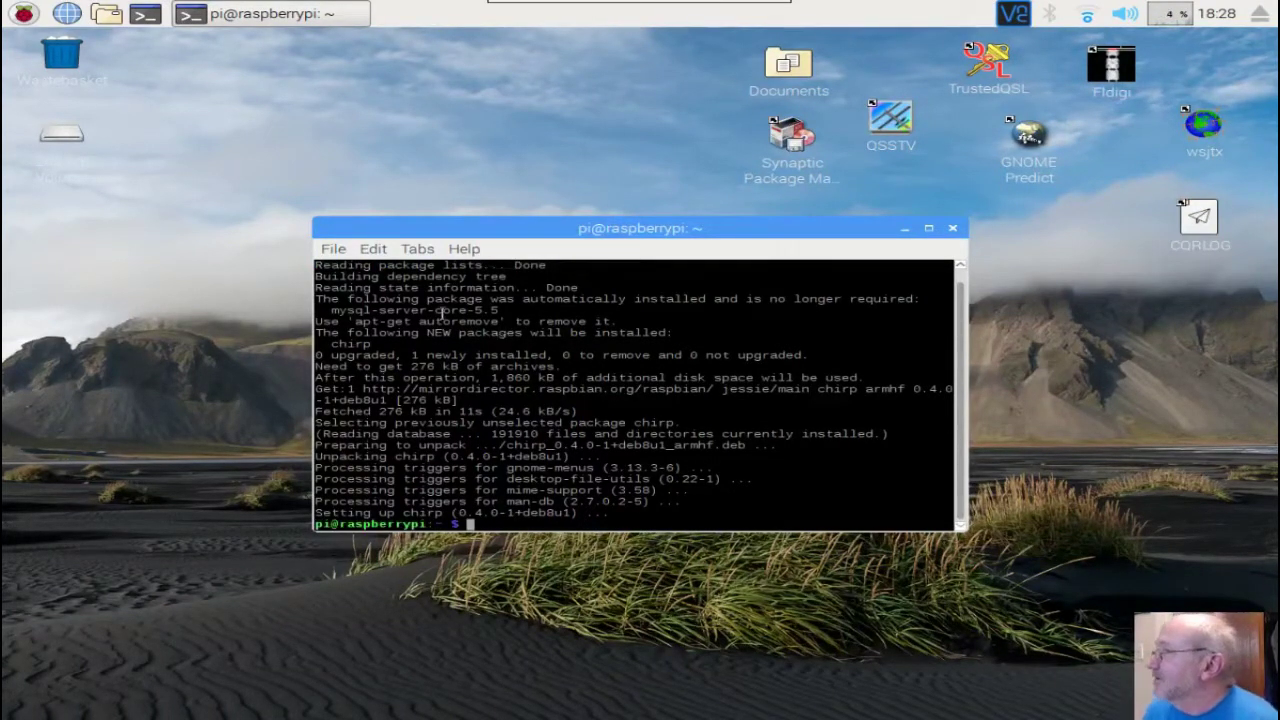
Step: Add a CHIRP shortcut to the desktop and place it beside the Documents icon
left_click(27, 22)
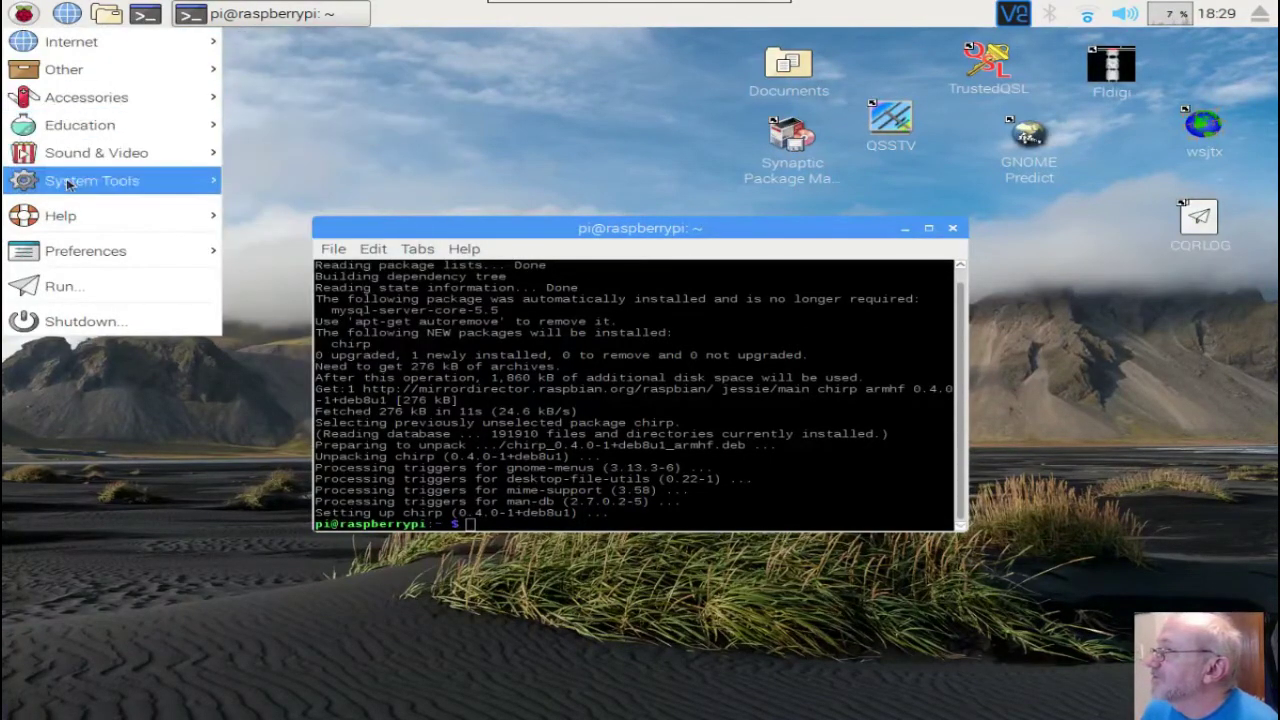
mouse_move(80, 146)
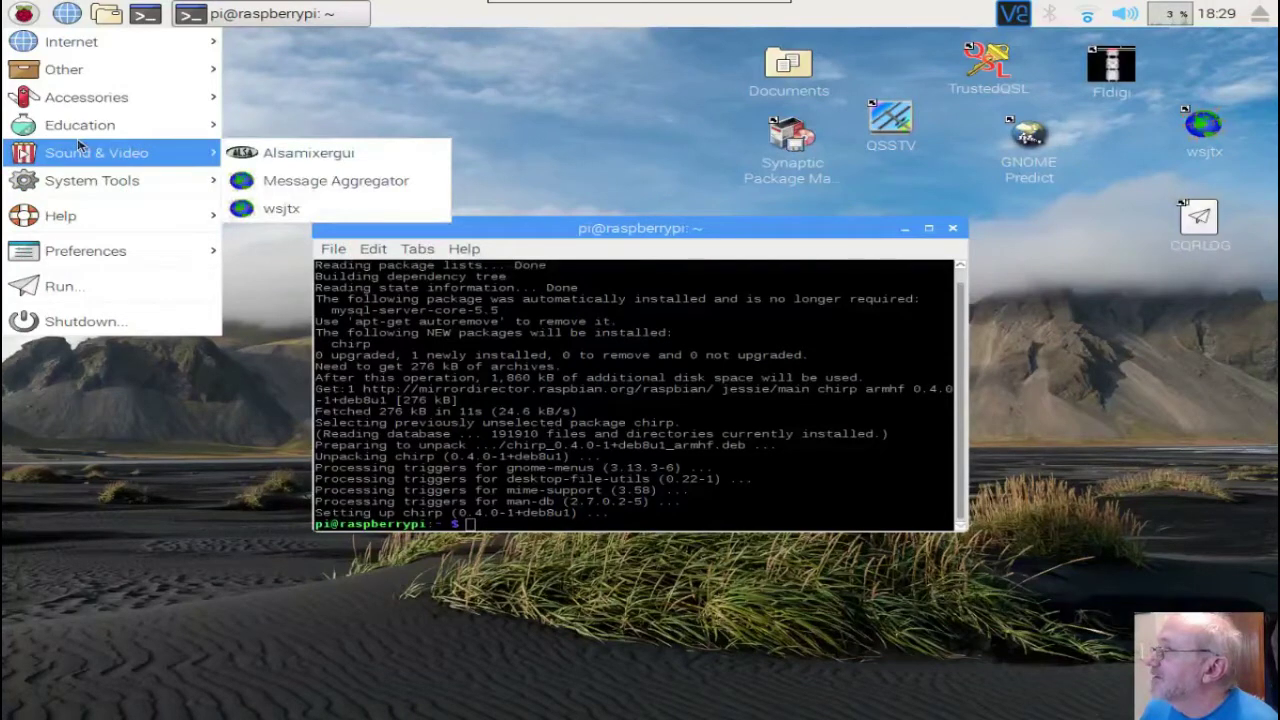
mouse_move(87, 106)
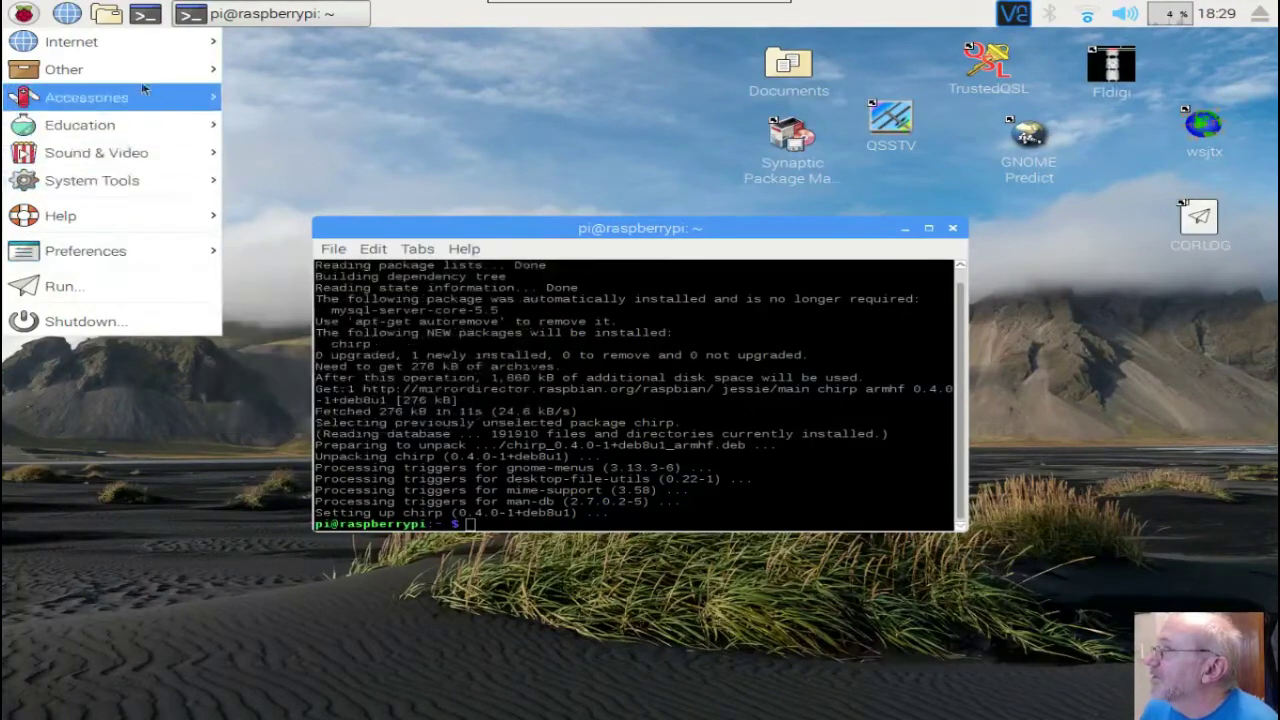
mouse_move(143, 71)
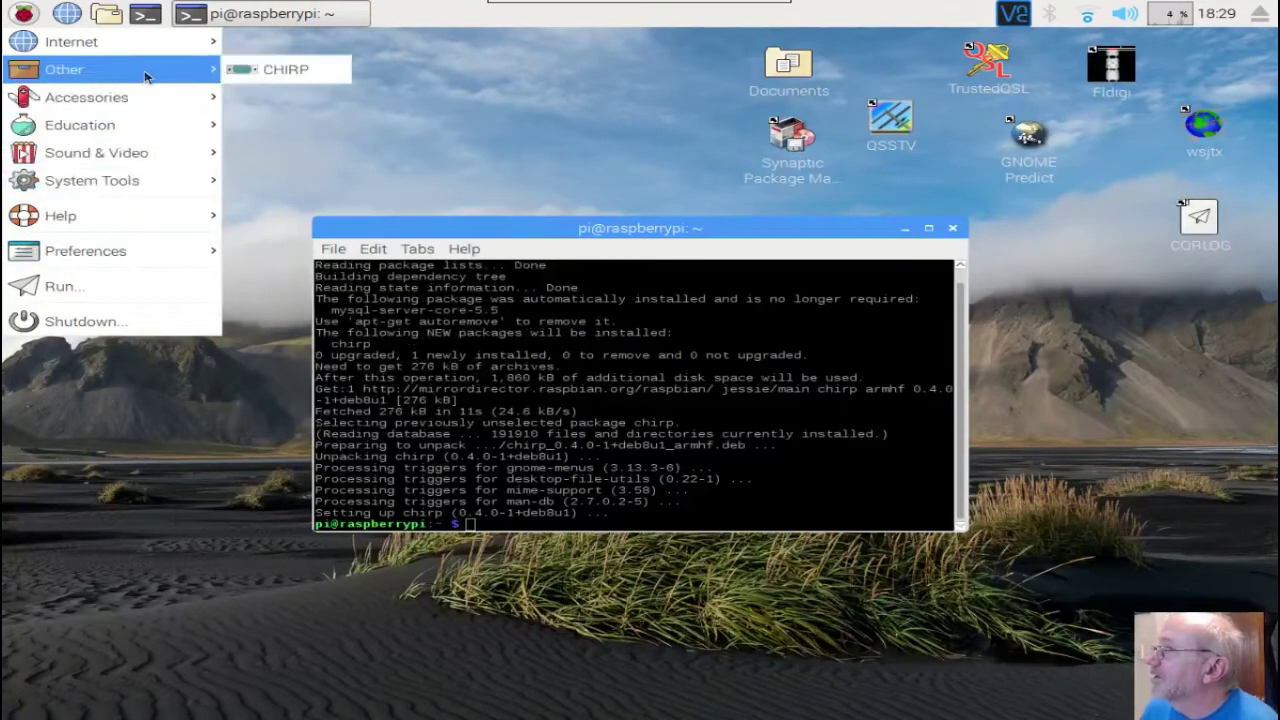
right_click(266, 74)
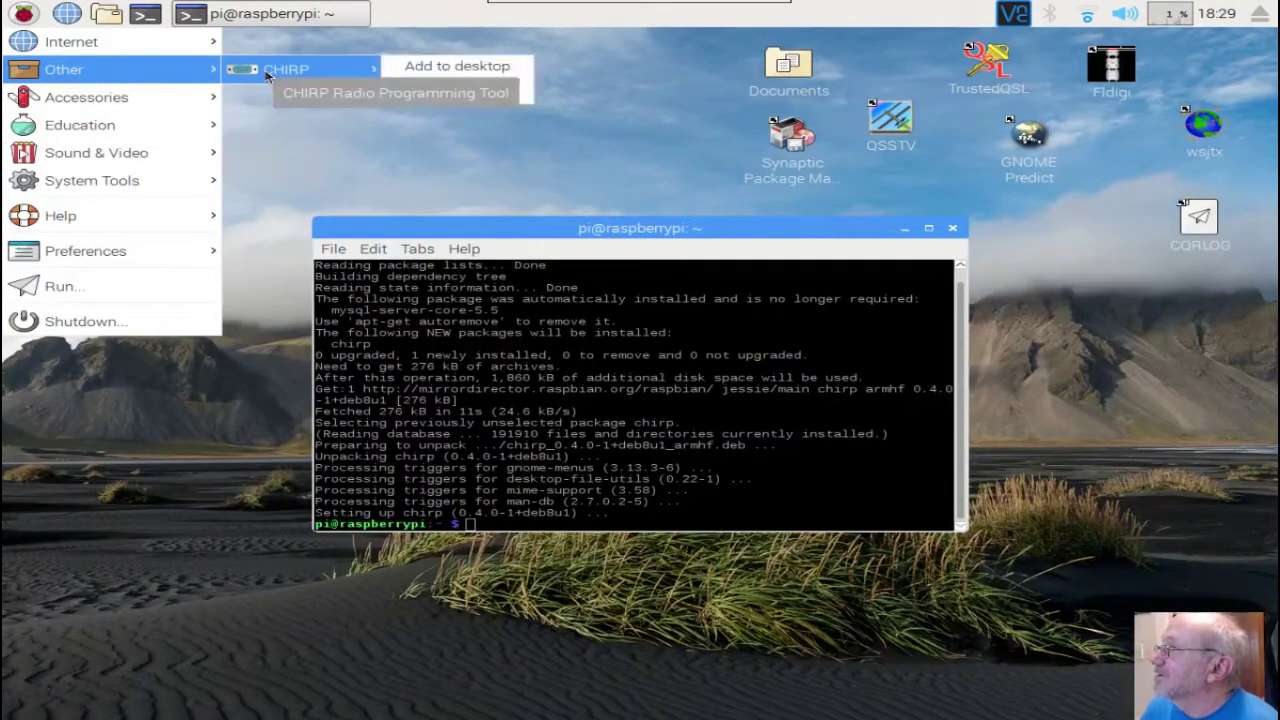
left_click(409, 70)
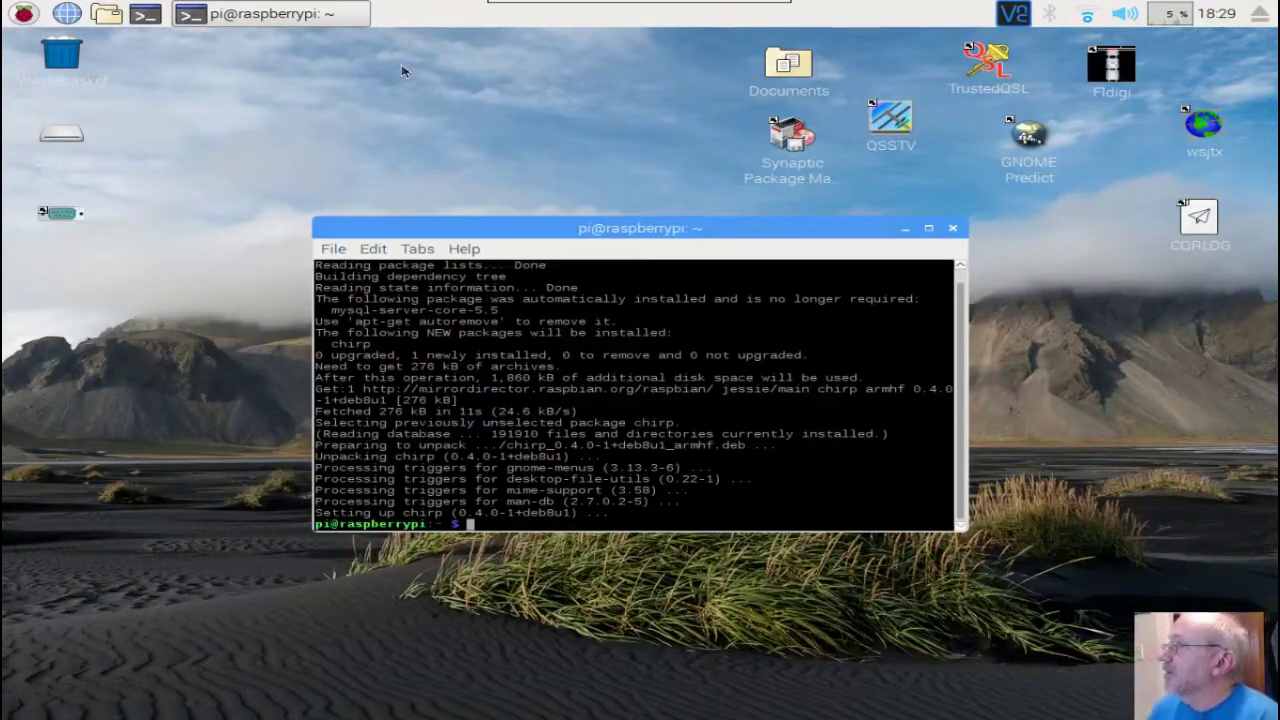
left_click(62, 214)
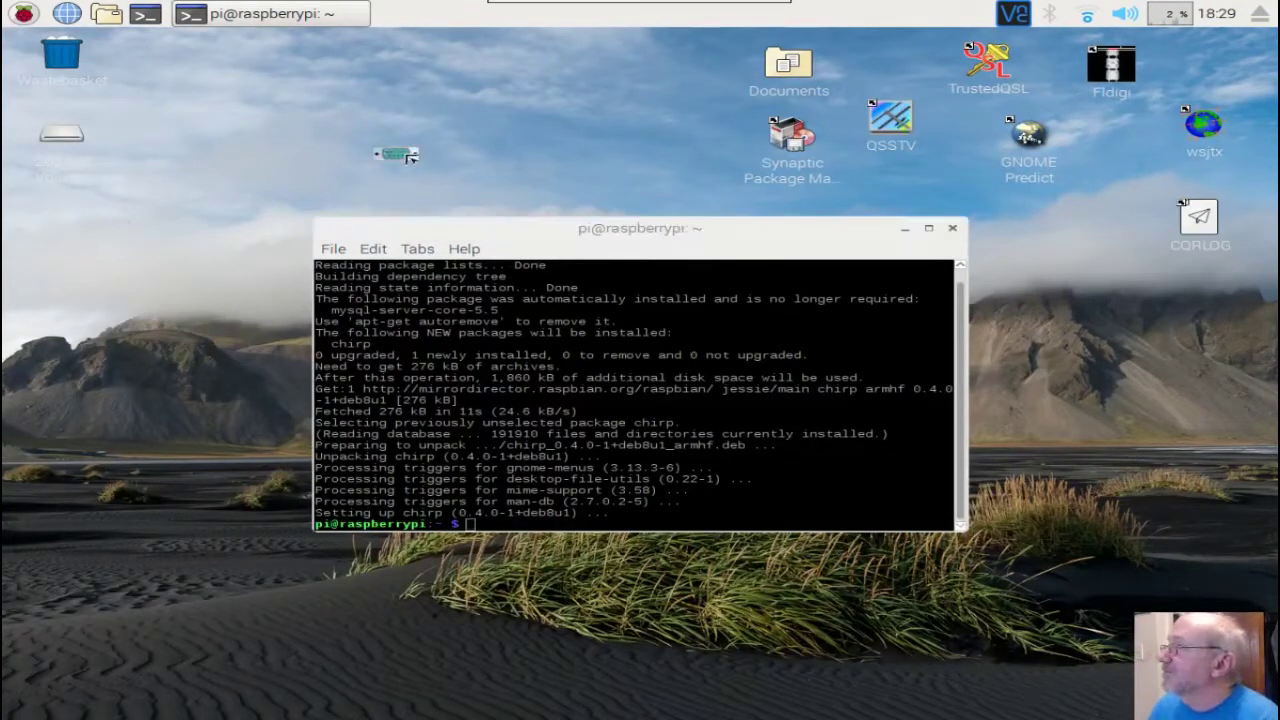
left_click_drag(656, 71, 650, 70)
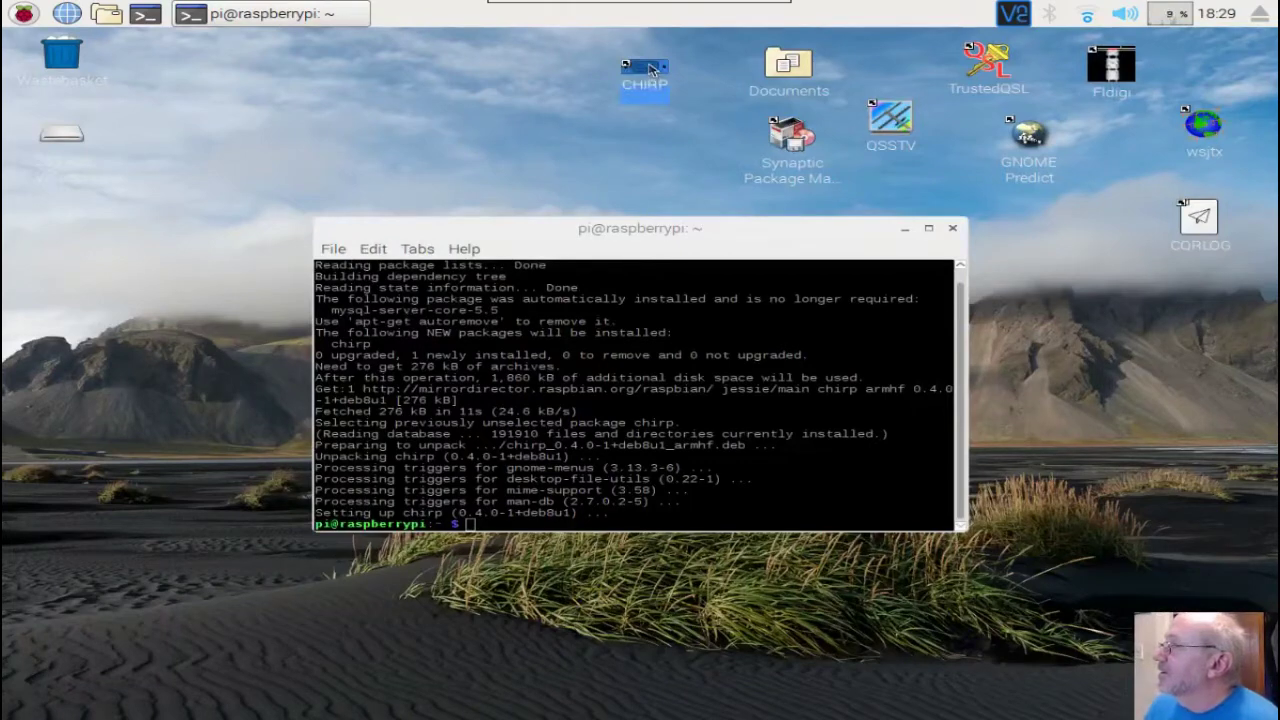
Step: Launch CHIRP and download the memories from the Baofeng UV-5R through port /dev/ttyUSB0
double_click(652, 70)
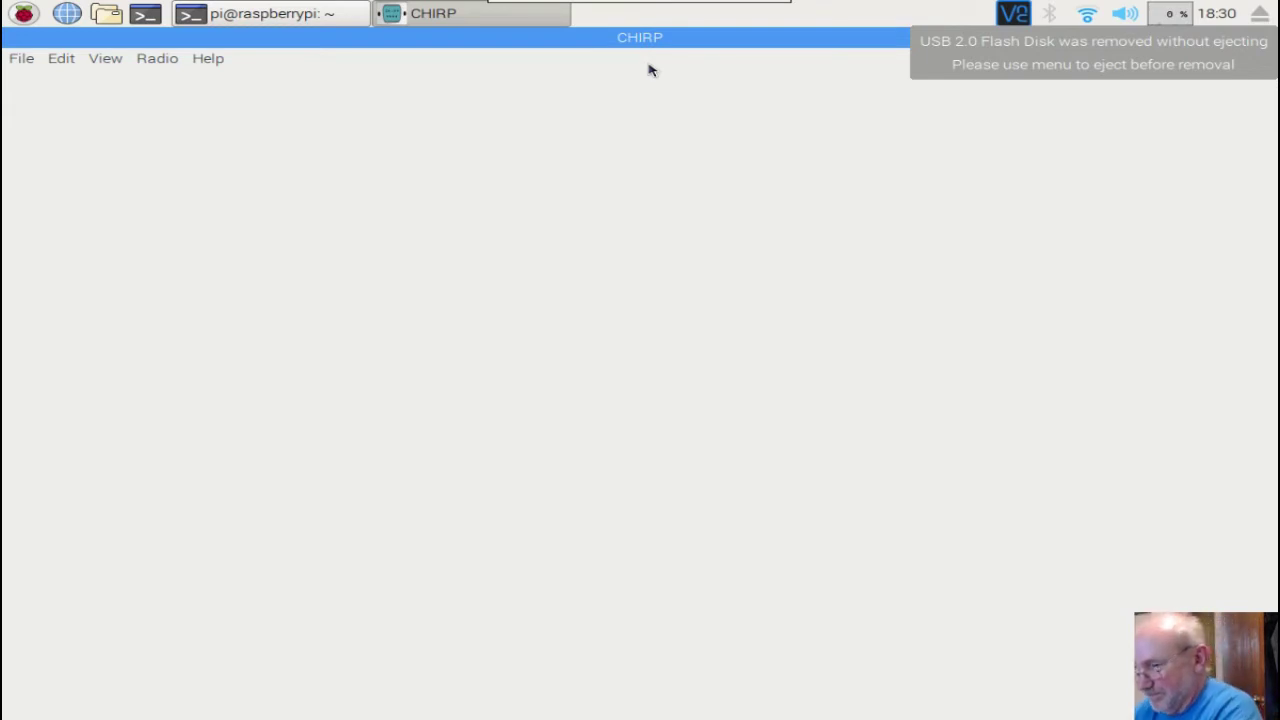
left_click(157, 60)
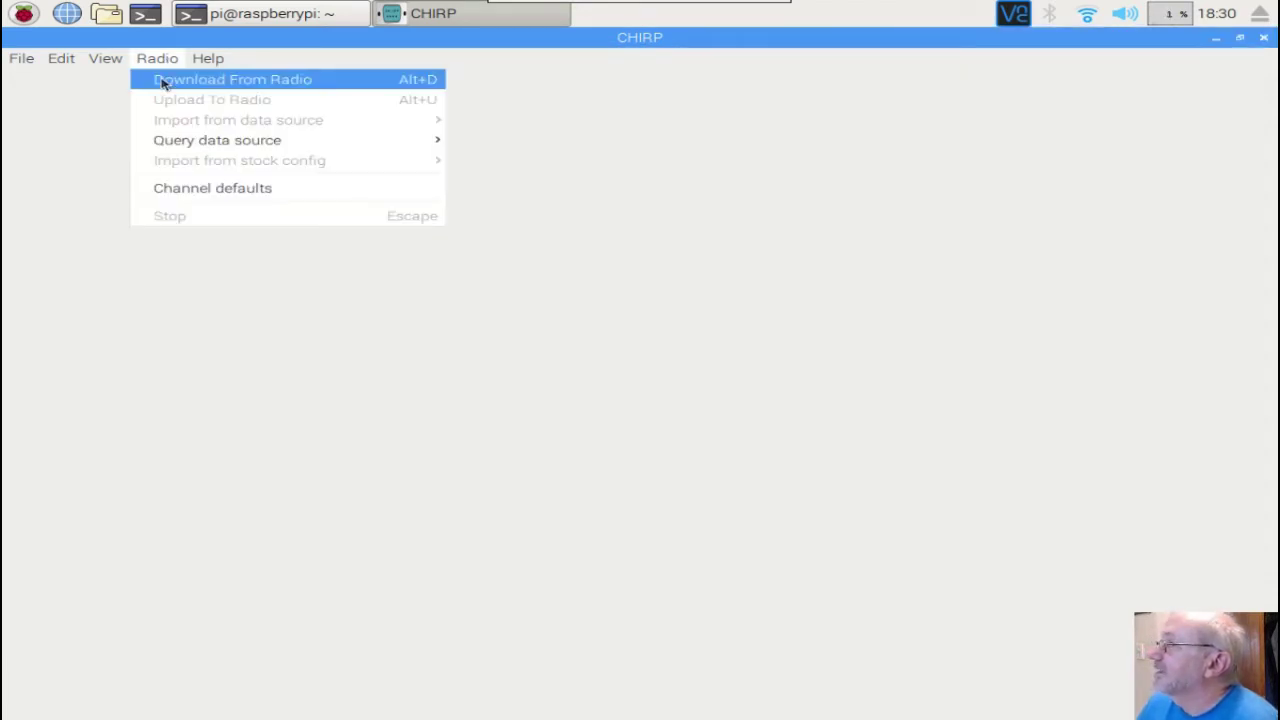
left_click(160, 80)
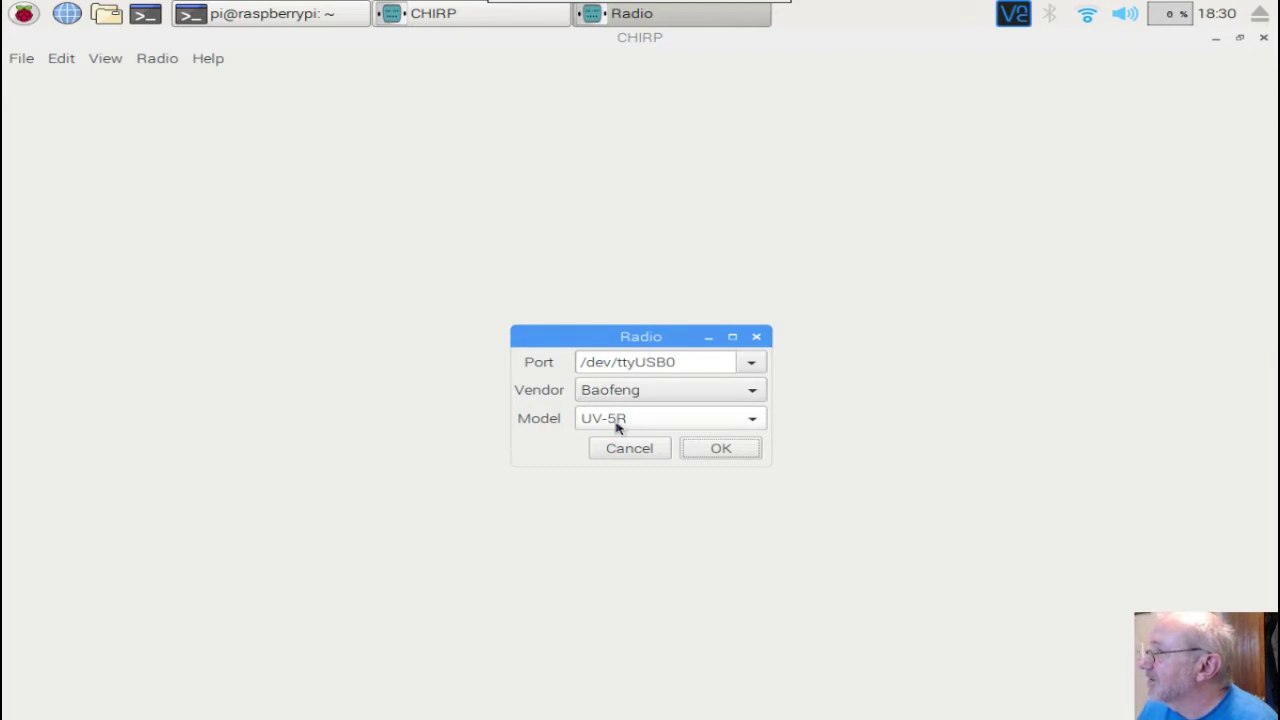
left_click(720, 447)
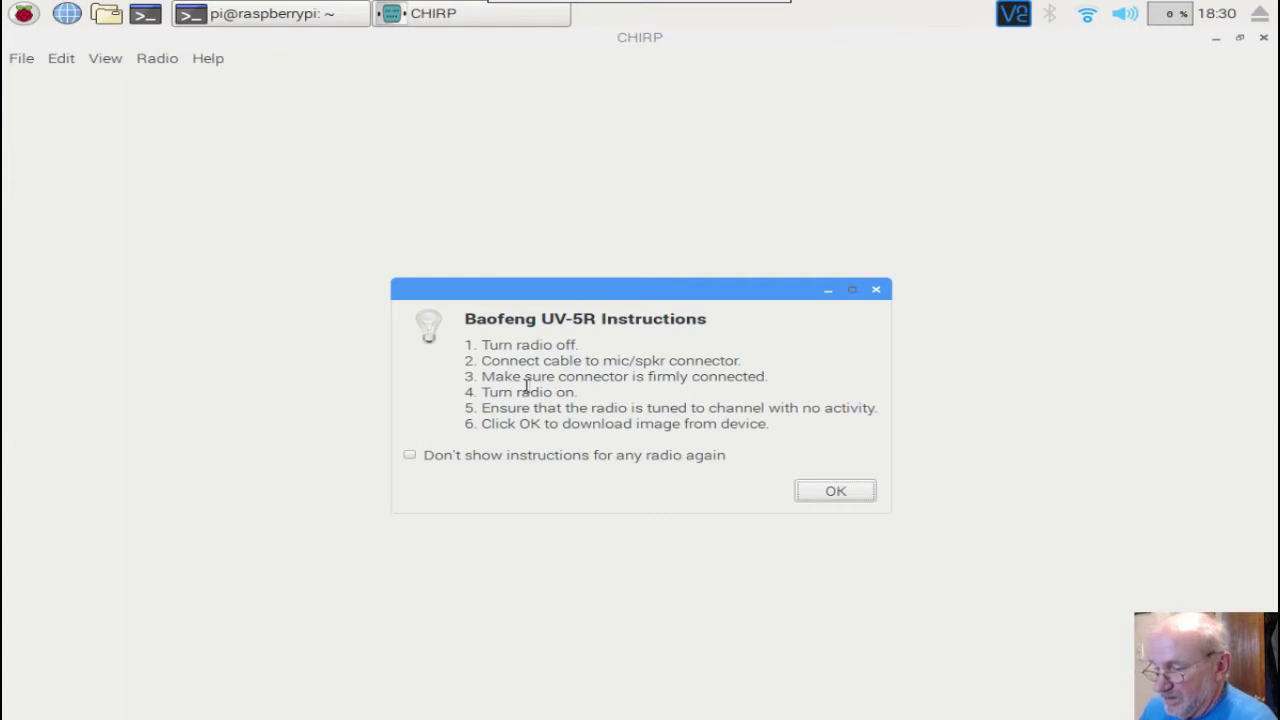
left_click(834, 493)
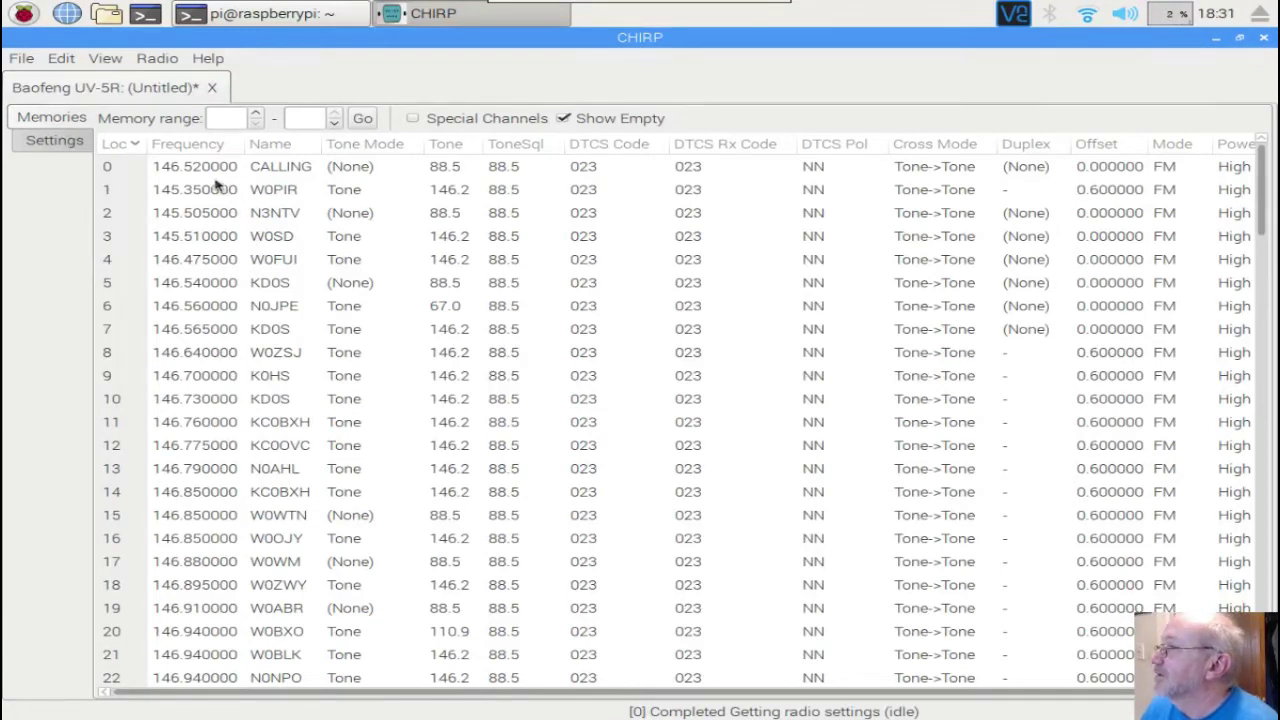
Step: Delete memories 1 through 127 from the downloaded radio image, keeping only the CALLING channel
left_click(210, 177)
left_click(212, 190)
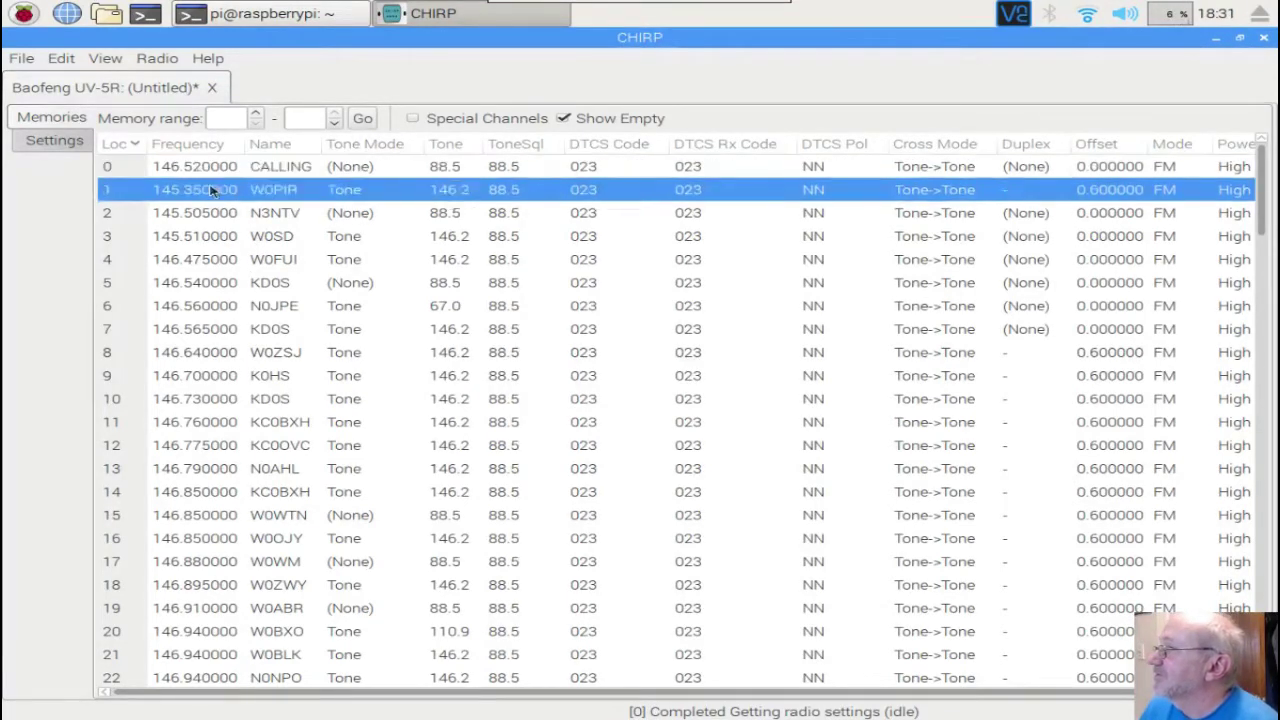
scroll(1256, 300, "down", 4)
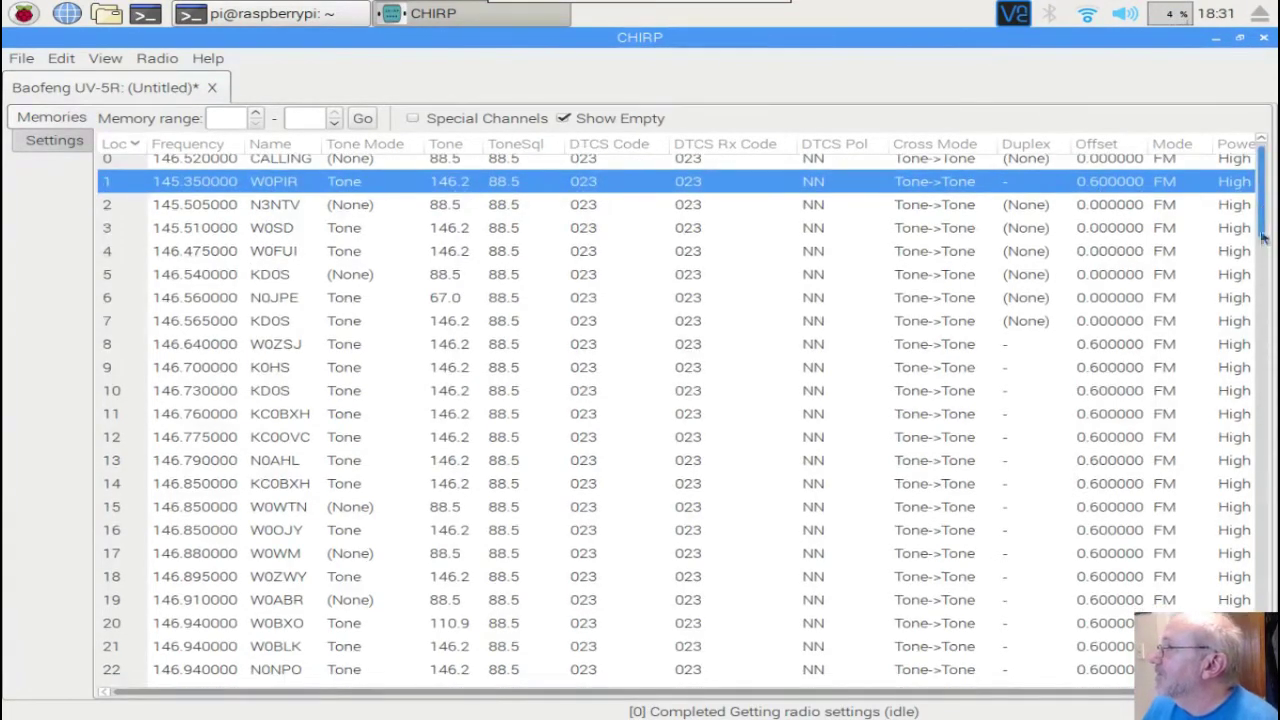
left_click_drag(1258, 352, 1262, 596)
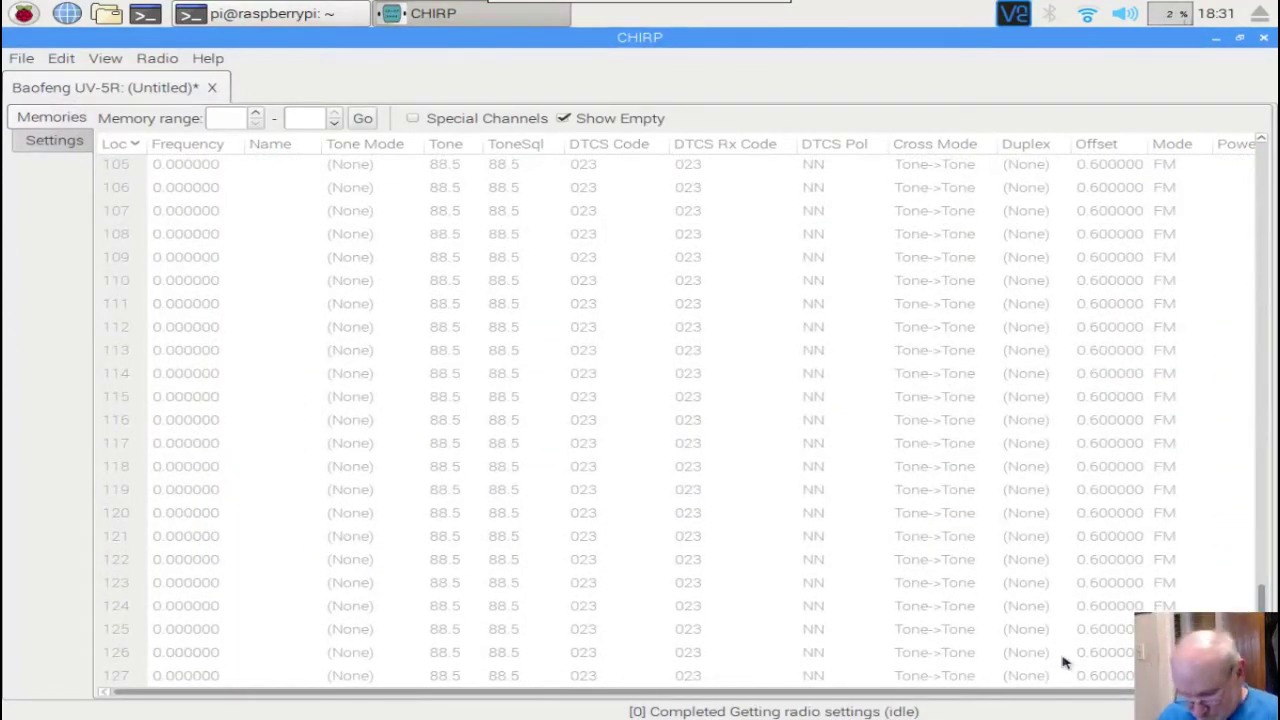
left_click(468, 676, "shift")
right_click(505, 634)
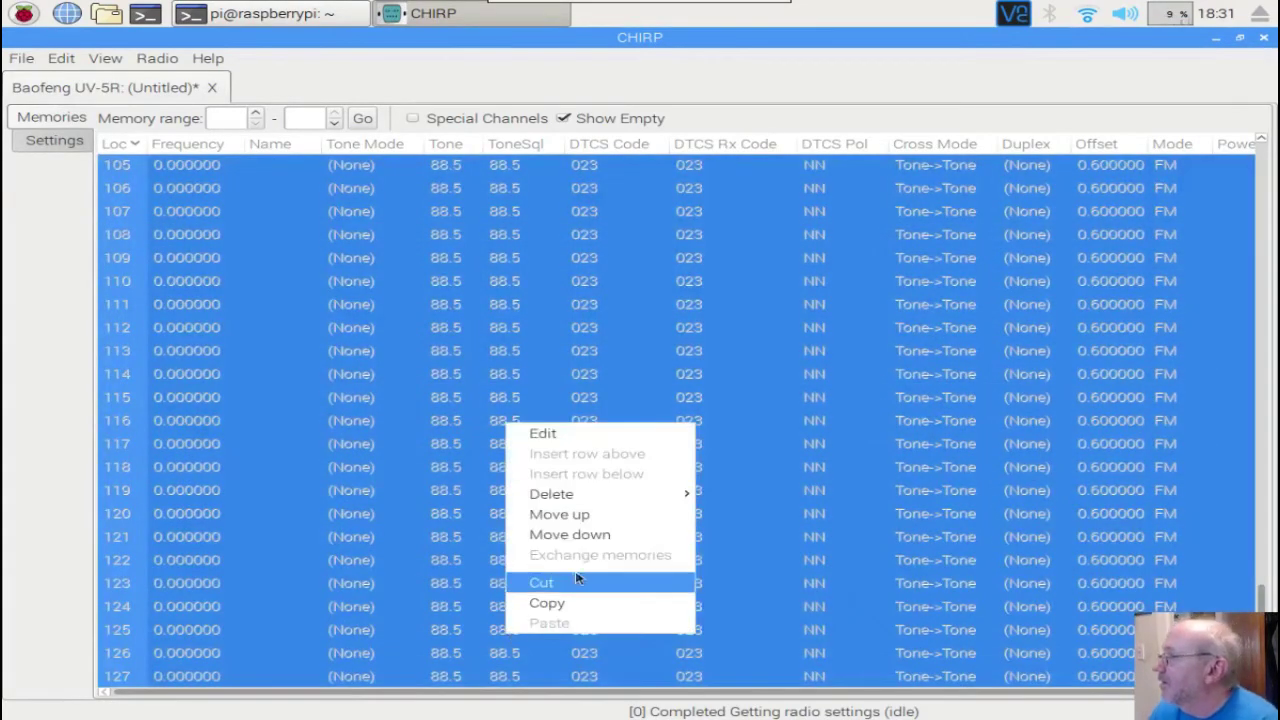
mouse_move(560, 497)
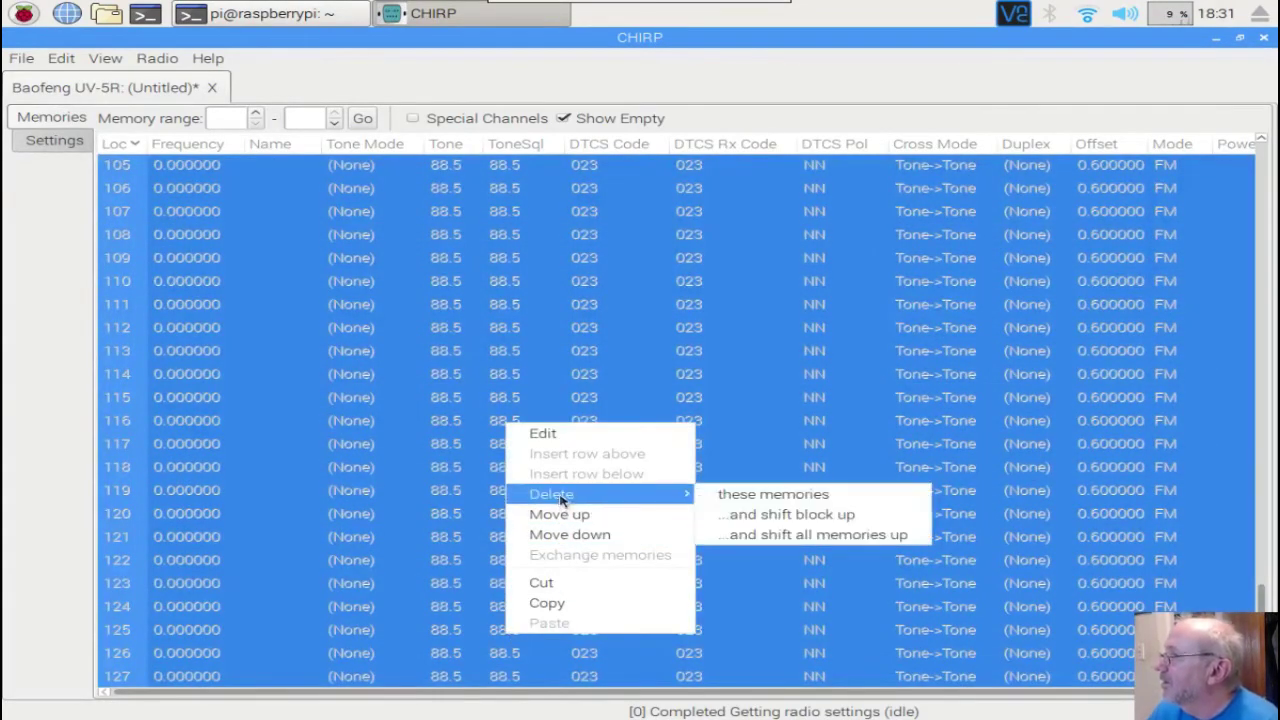
left_click(718, 494)
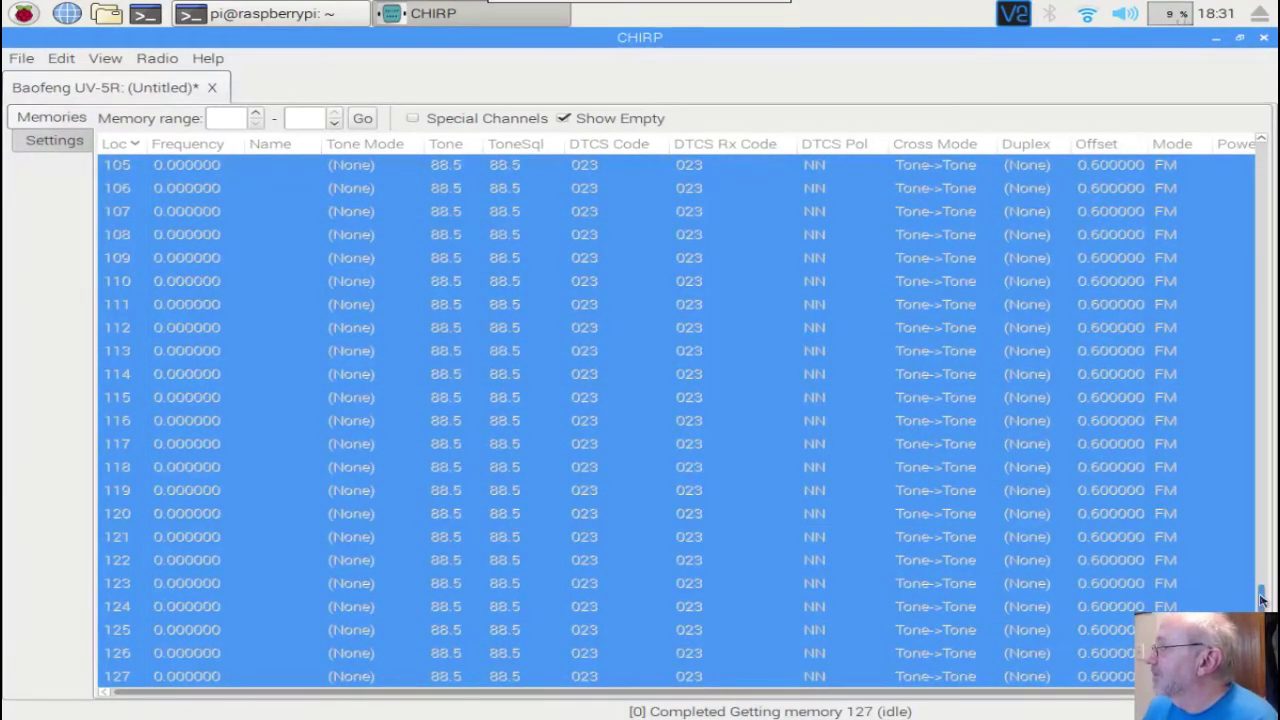
left_click_drag(1262, 592, 1268, 134)
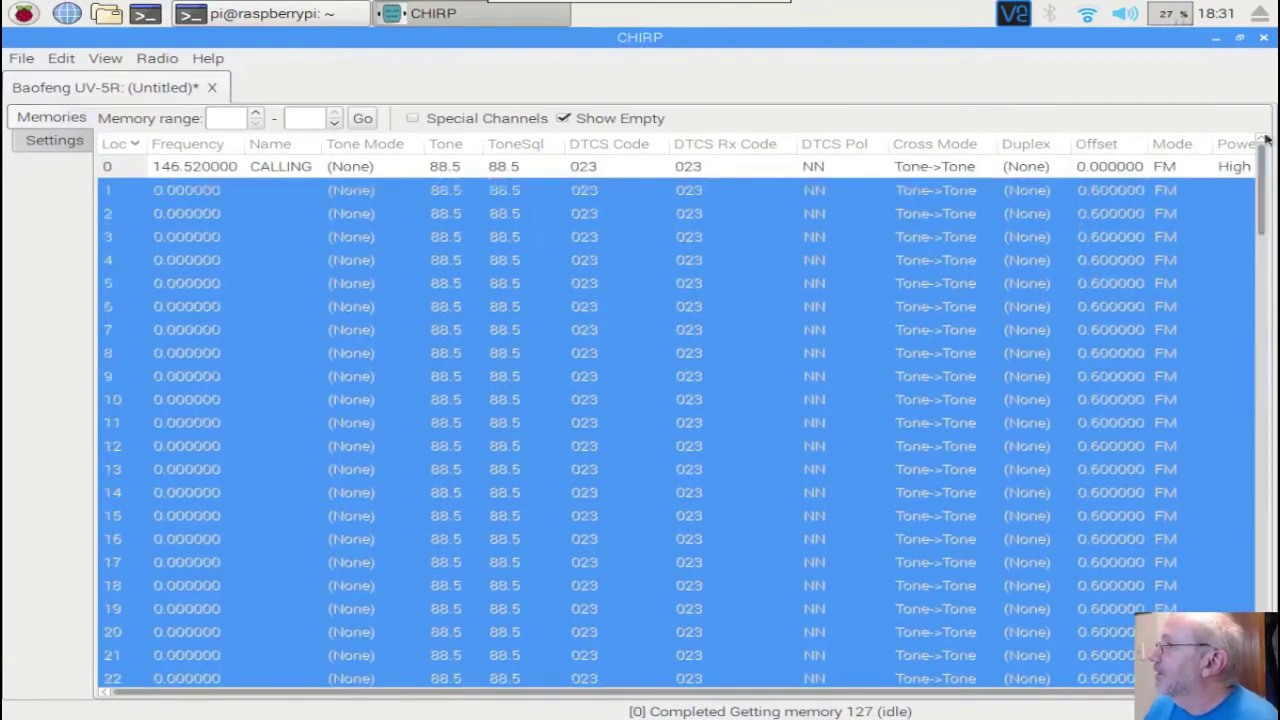
left_click(157, 199)
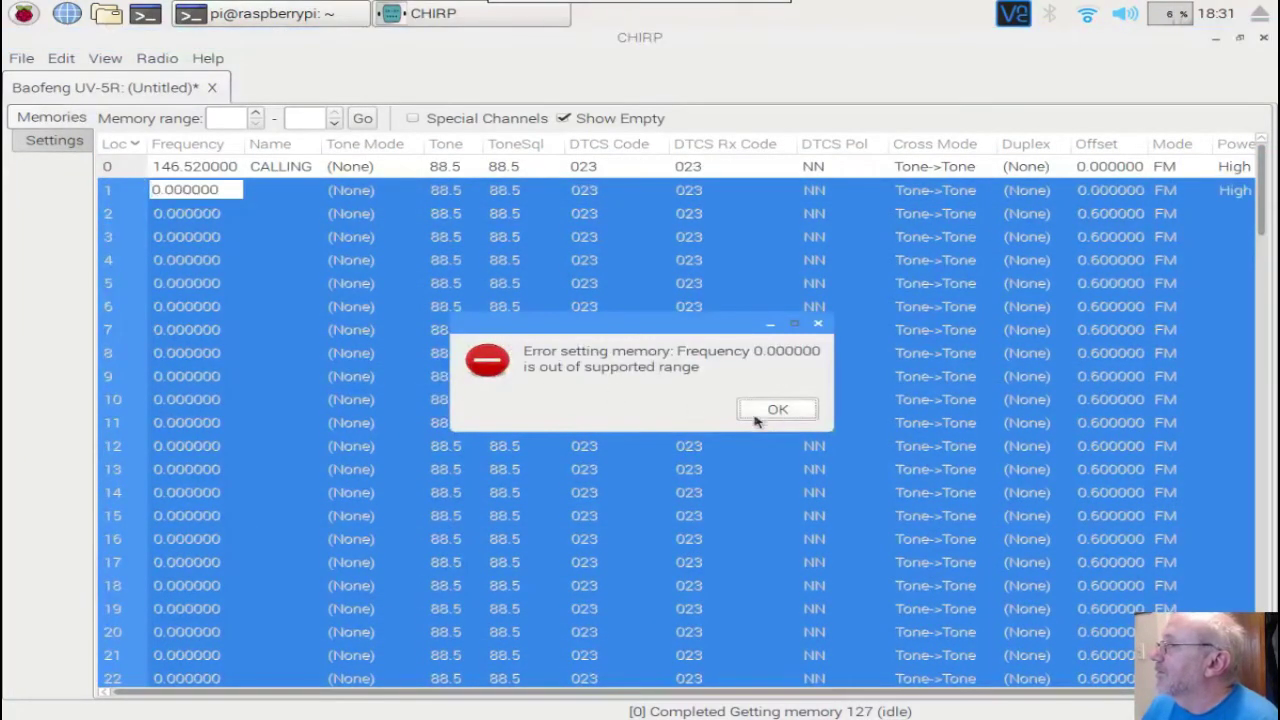
left_click(782, 410)
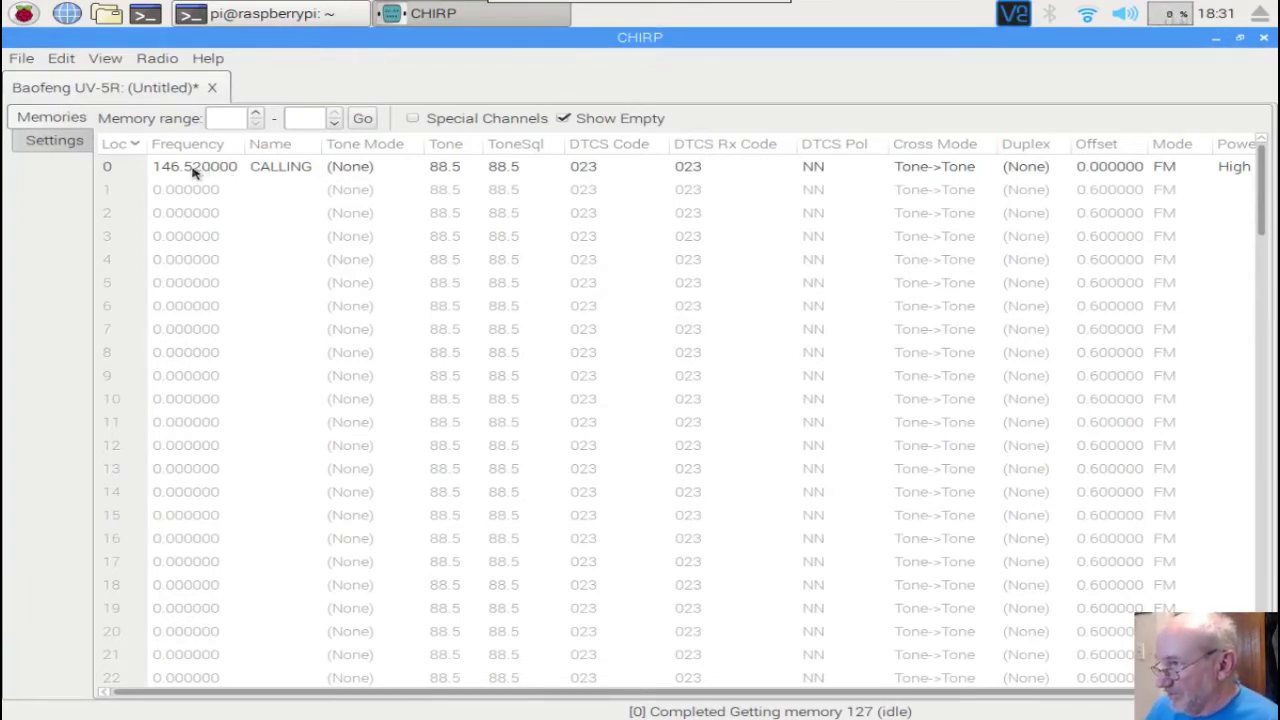
Step: Import the South Dakota repeaters from RepeaterBook for all counties on the 2 meters (144MHz) band, starting at memory 1
left_click(155, 60)
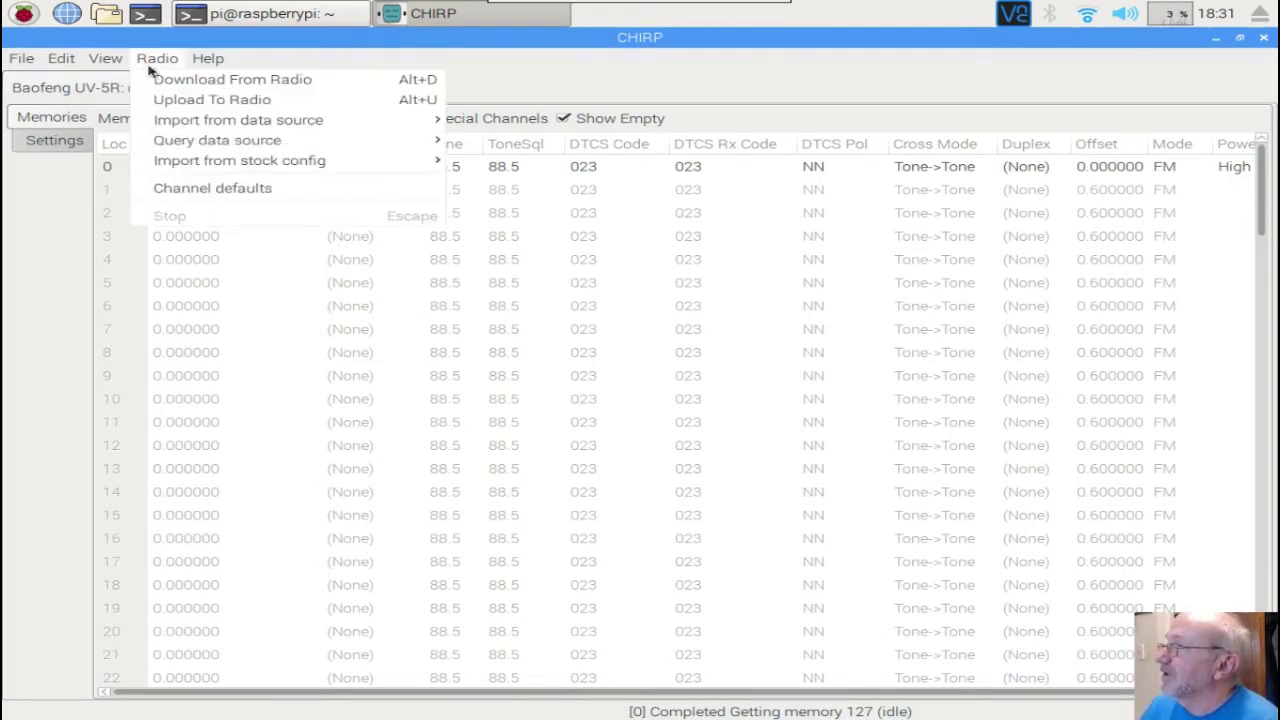
mouse_move(170, 124)
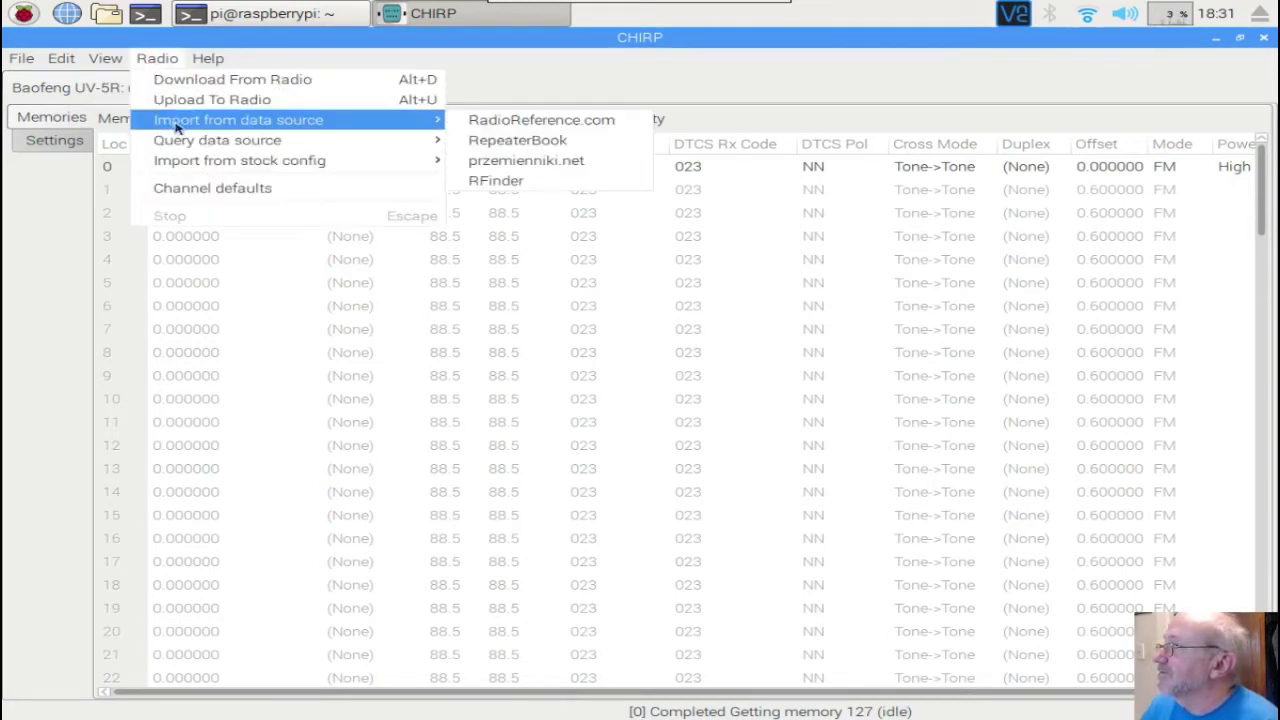
left_click(495, 142)
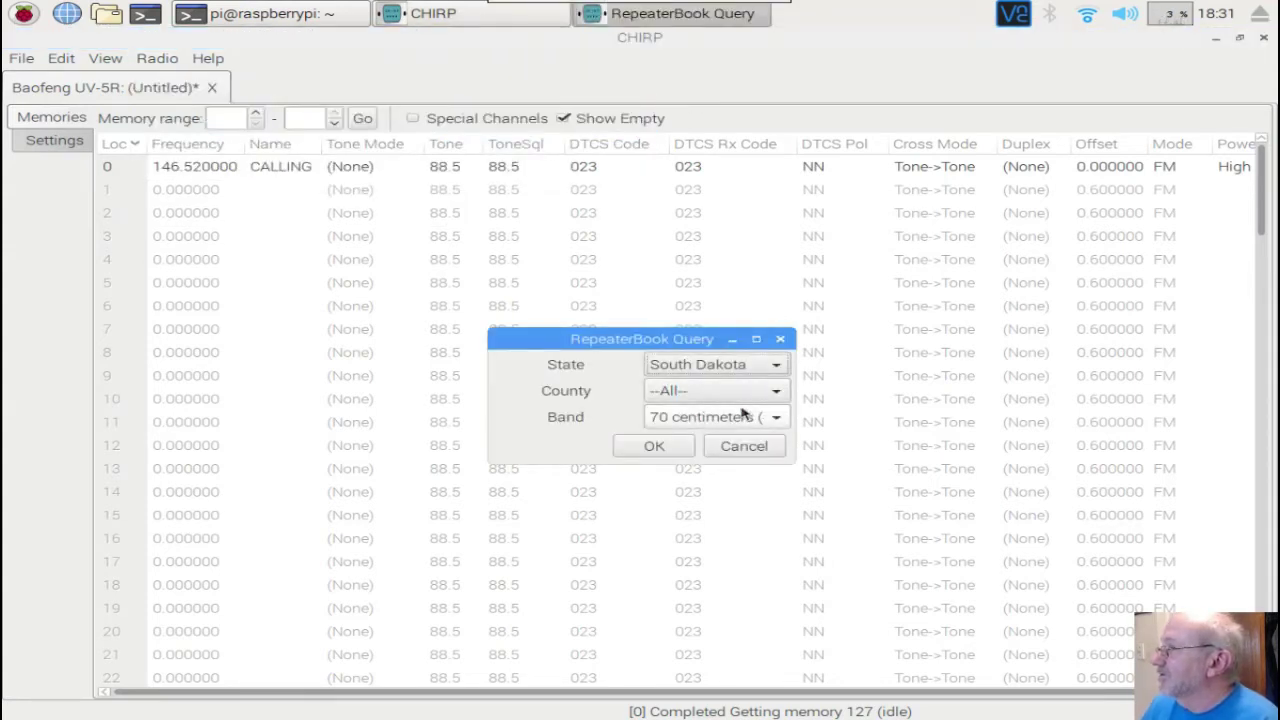
left_click(776, 392)
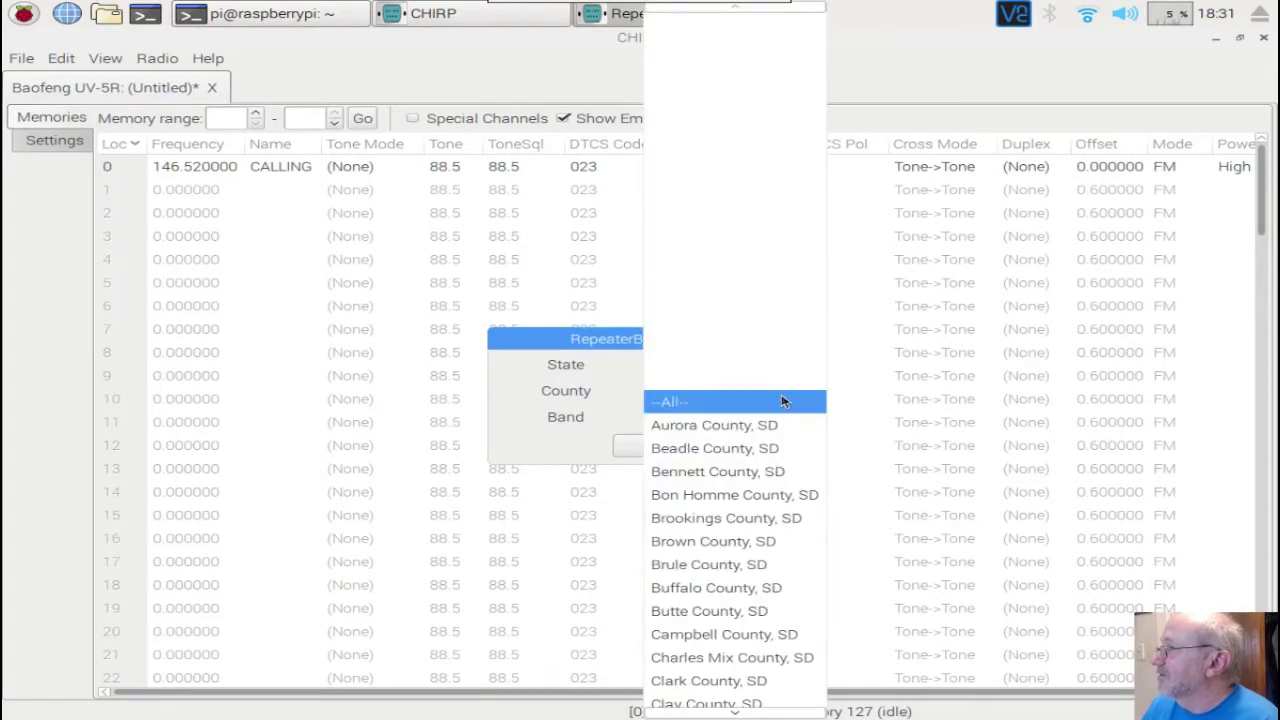
left_click(783, 401)
left_click(777, 418)
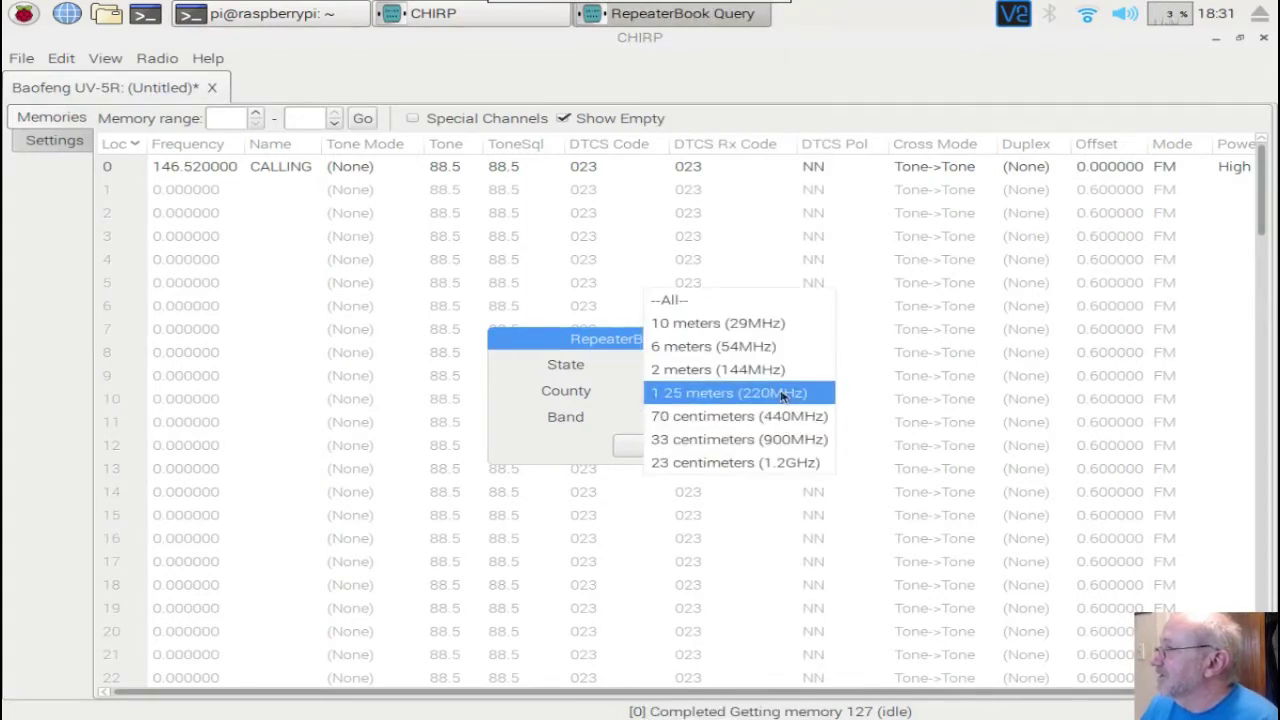
left_click(782, 372)
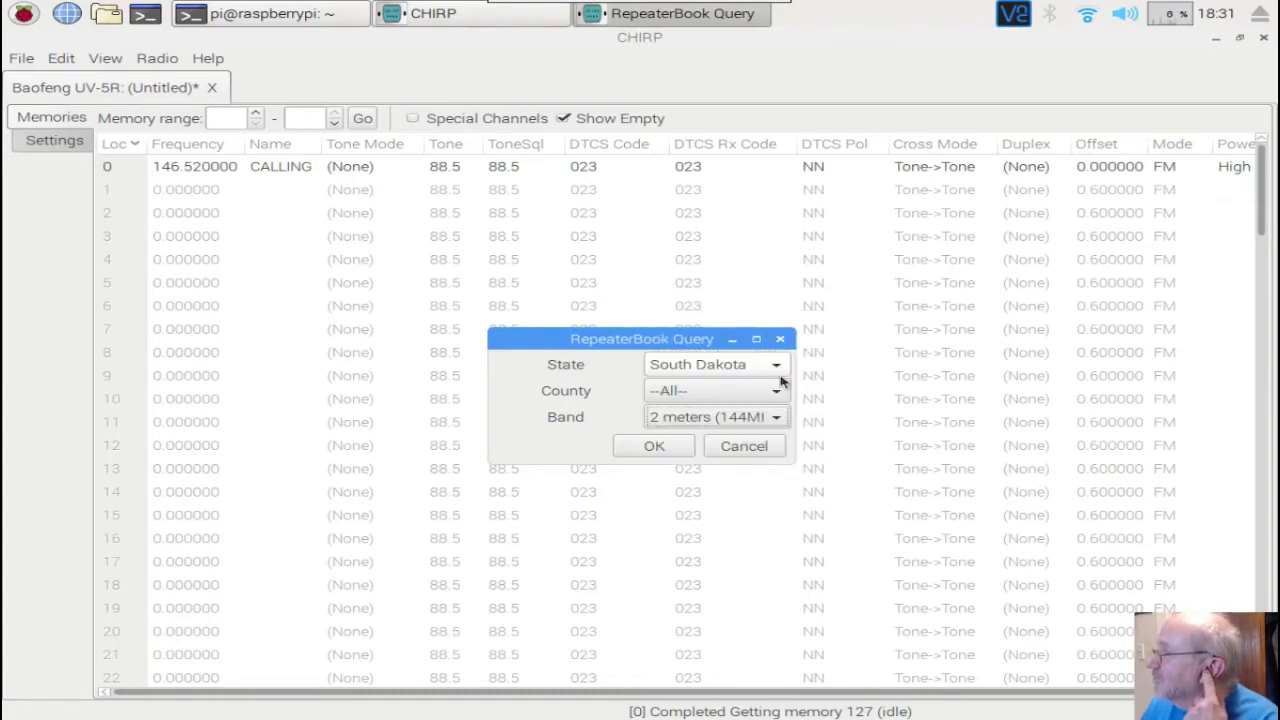
left_click(655, 446)
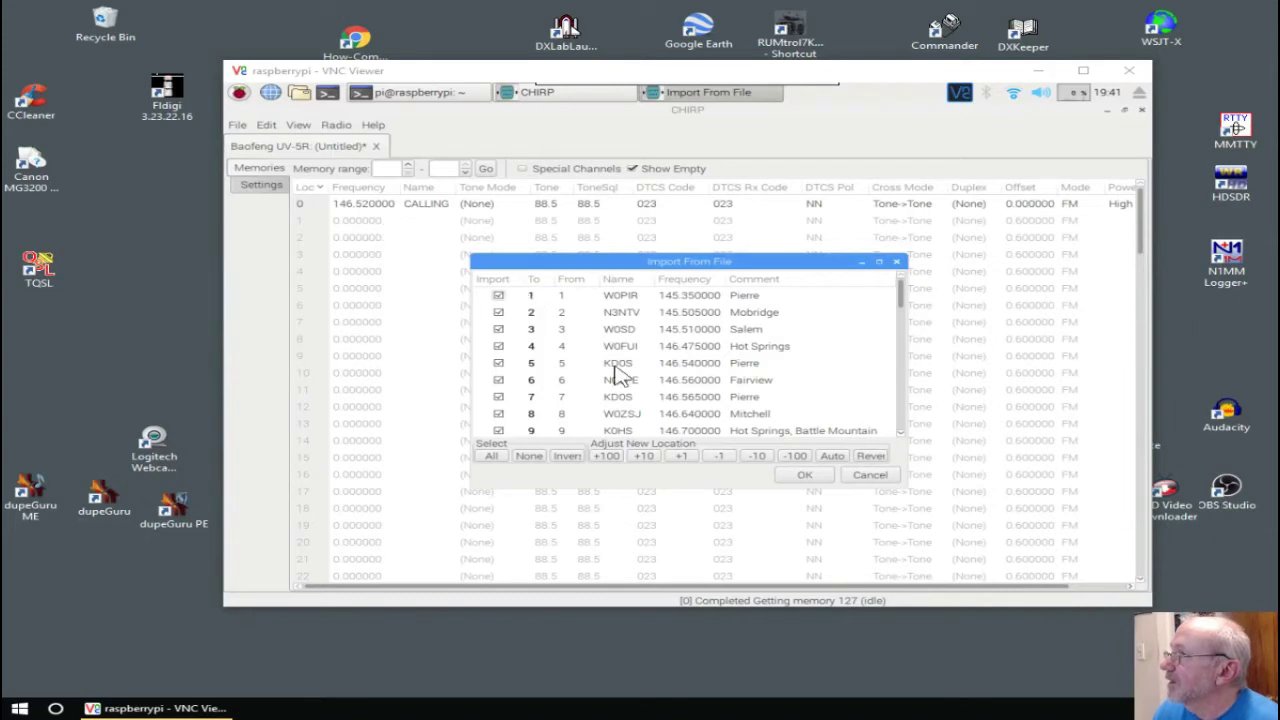
left_click(795, 473)
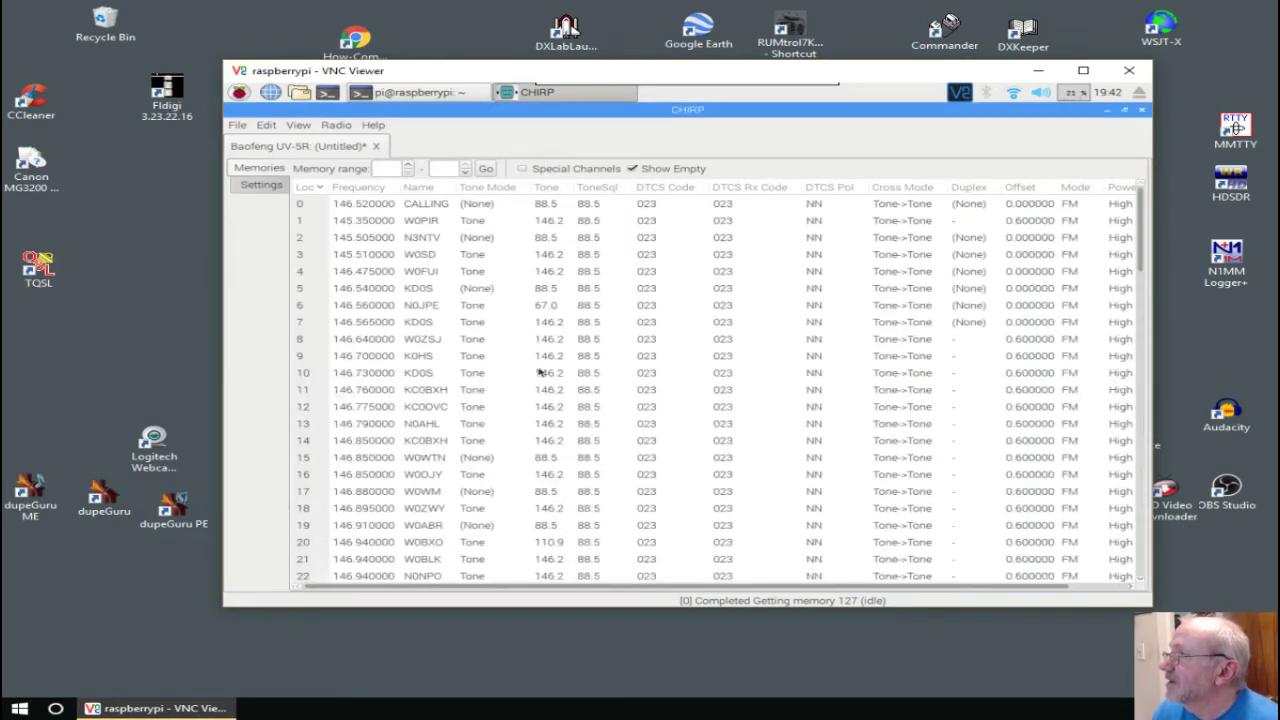
Step: Query RepeaterBook as an import source for 2 meter repeaters in Montgomery County, Ohio
left_click_drag(1143, 237, 1153, 333)
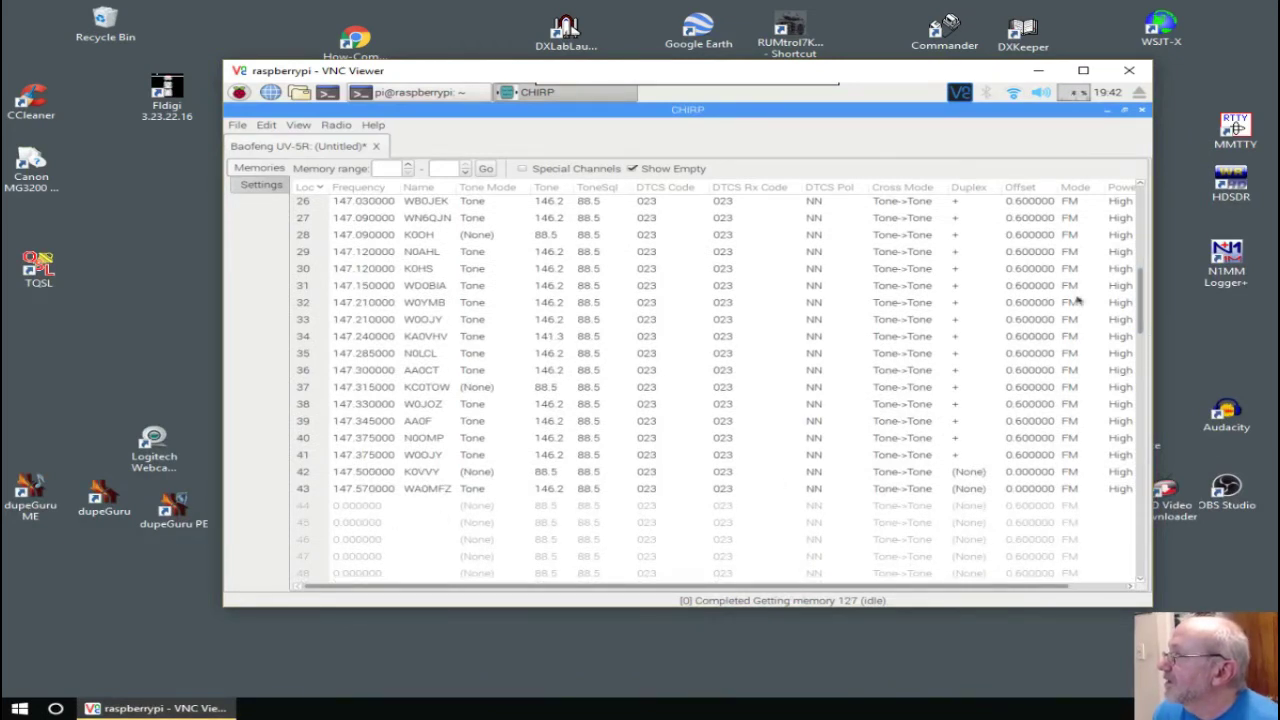
left_click(334, 126)
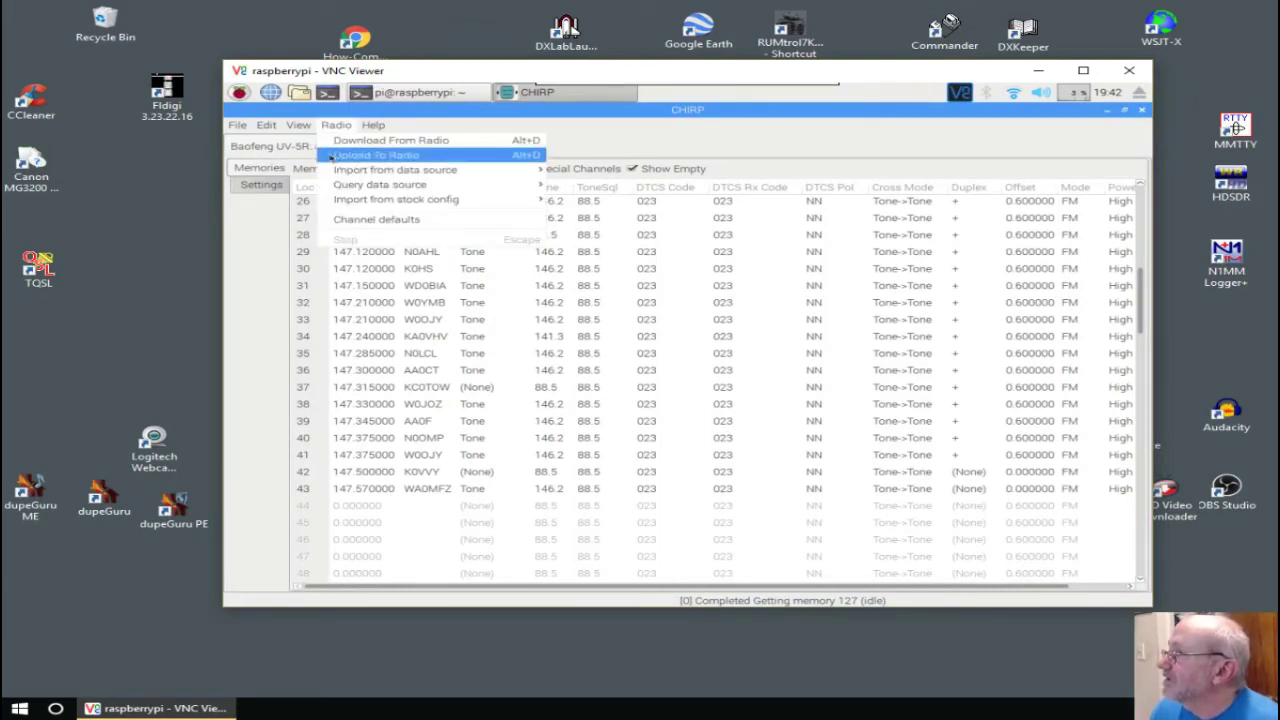
mouse_move(476, 178)
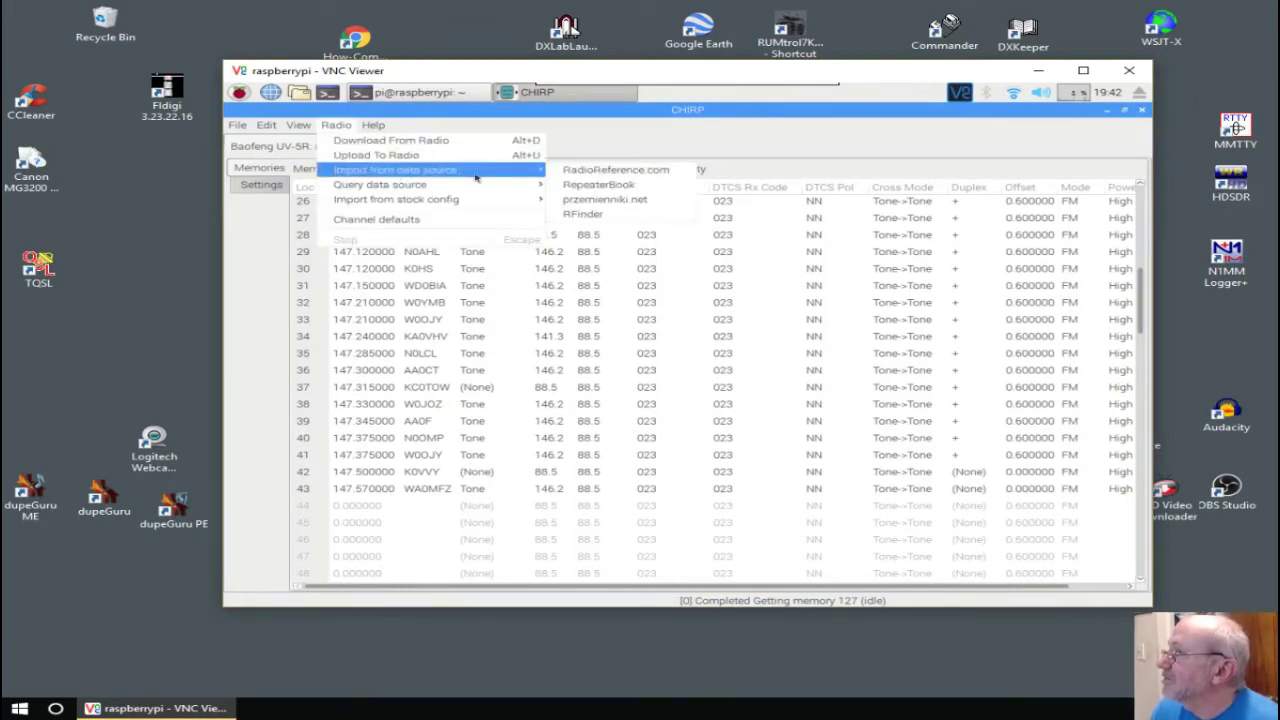
left_click(565, 185)
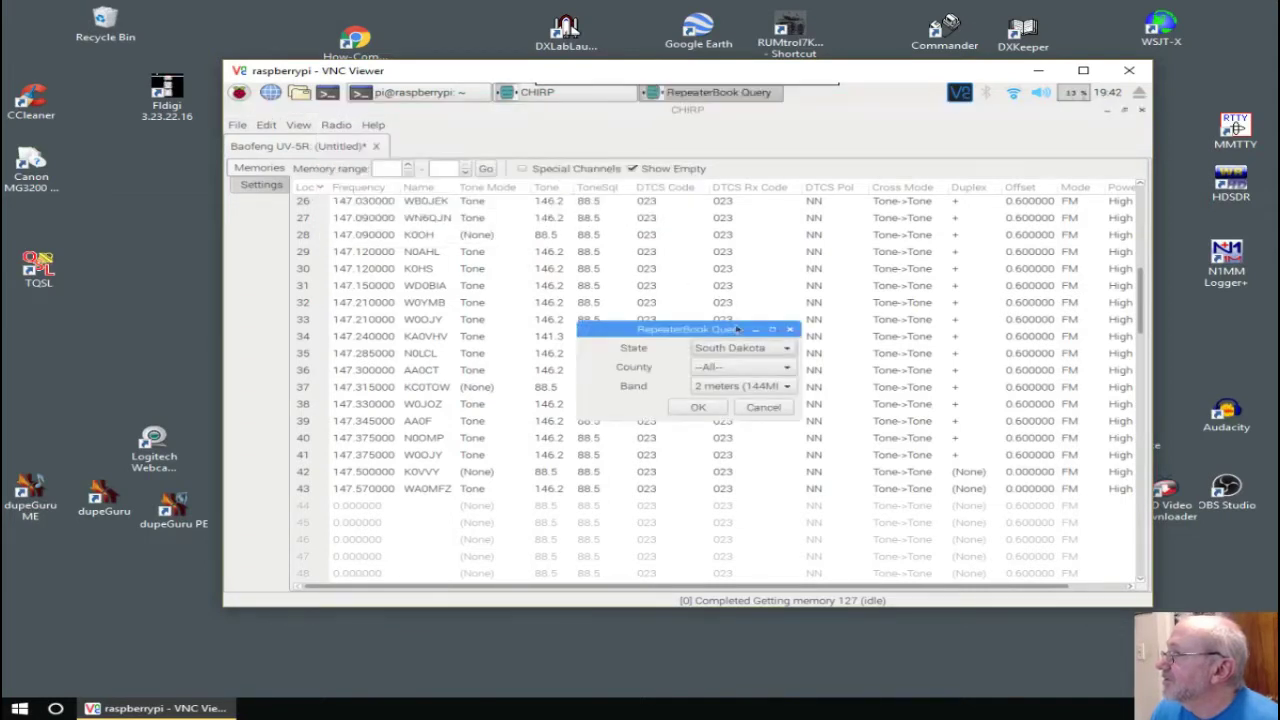
left_click(770, 348)
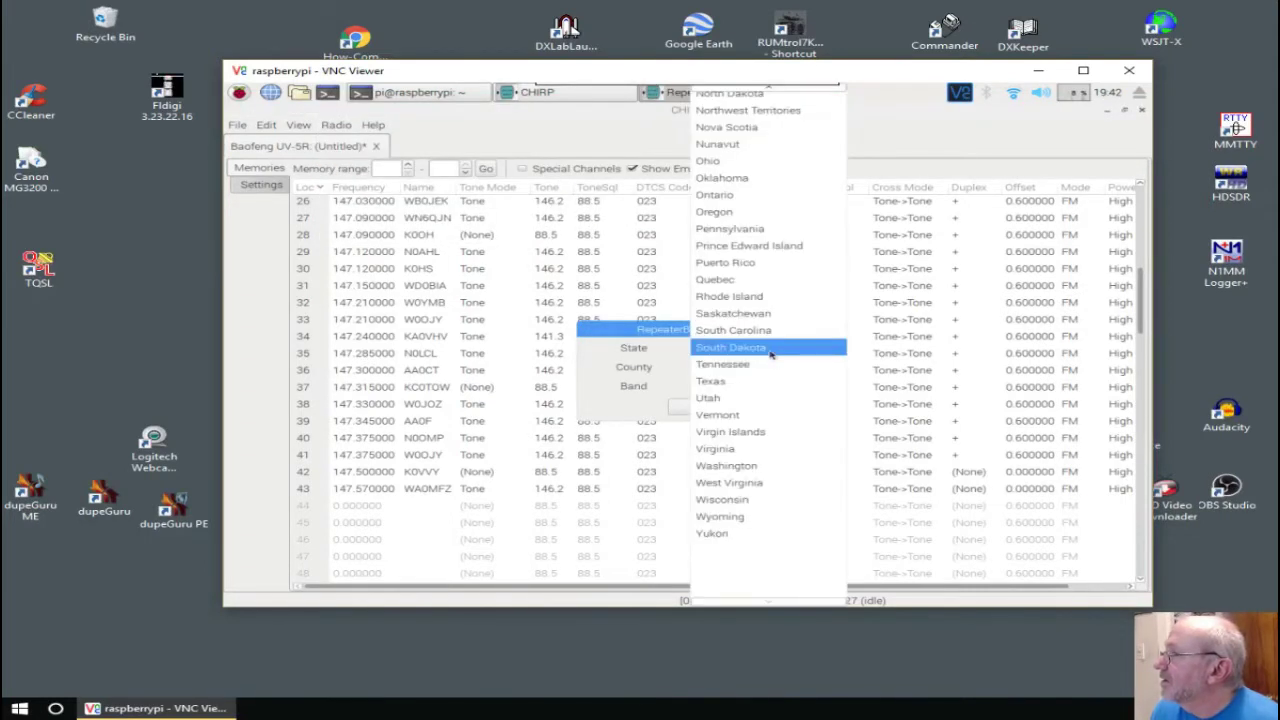
left_click(725, 163)
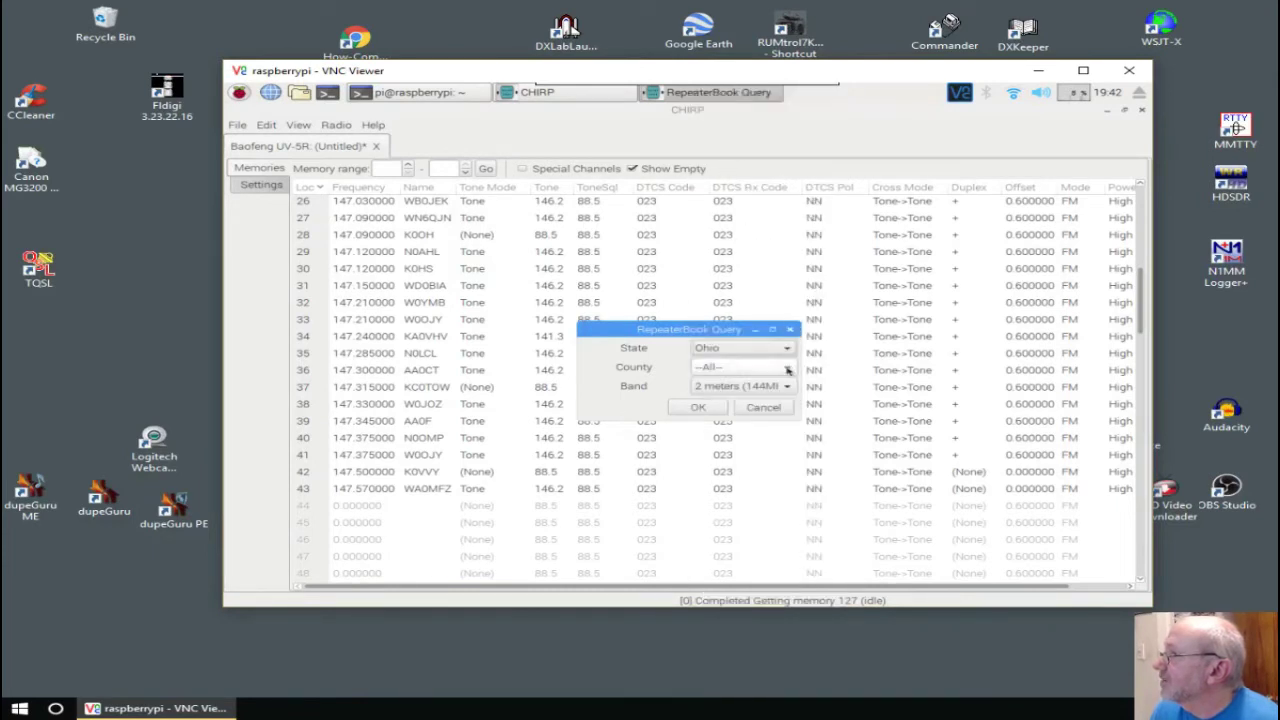
left_click(787, 368)
mouse_move(749, 600)
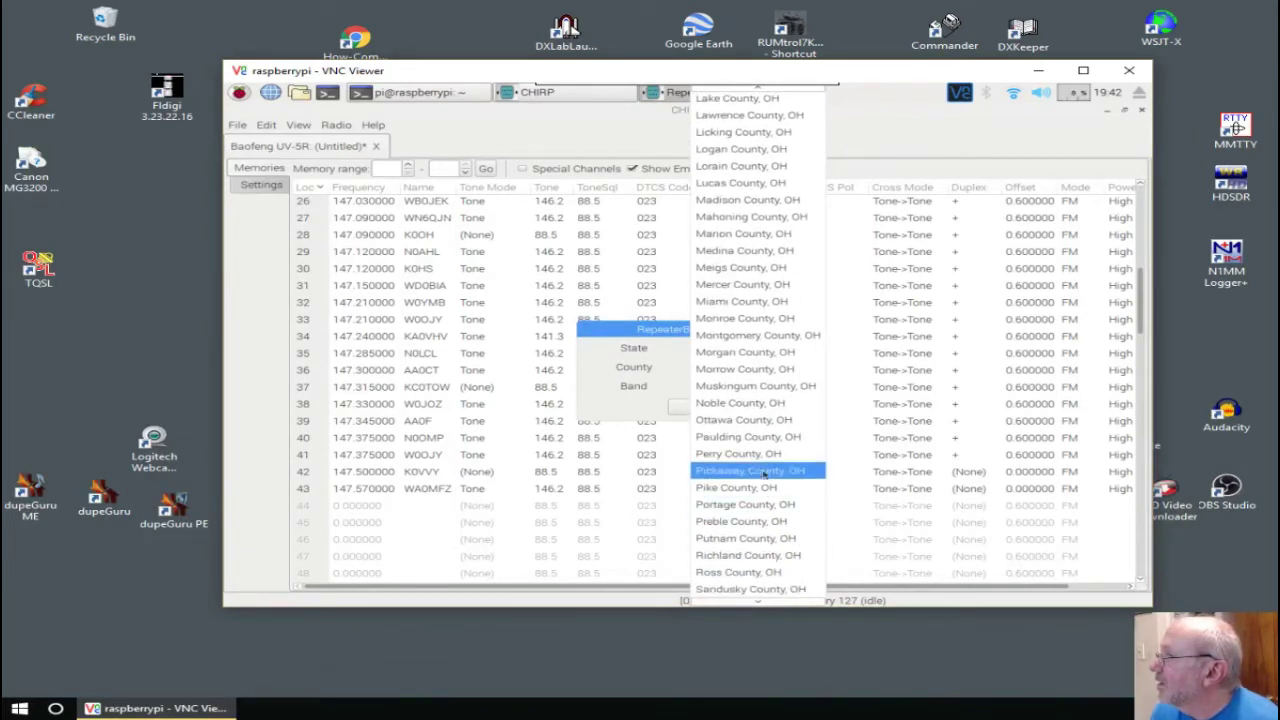
left_click(751, 336)
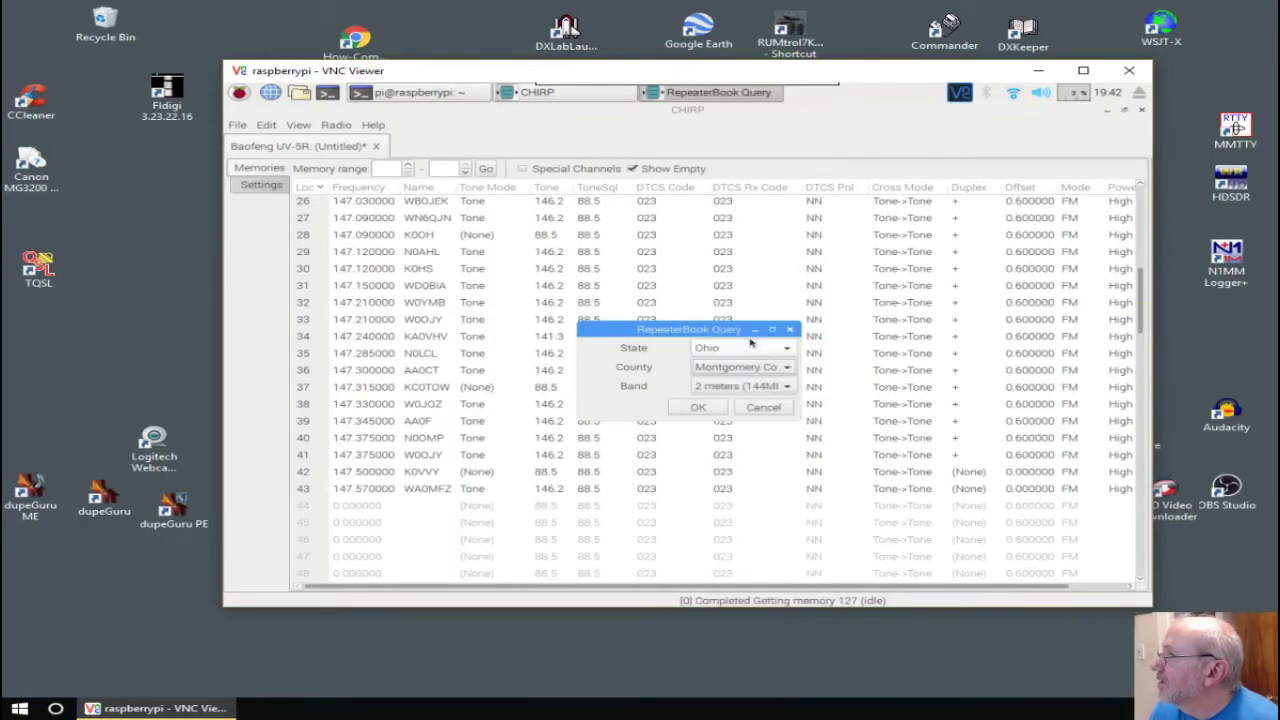
left_click(699, 407)
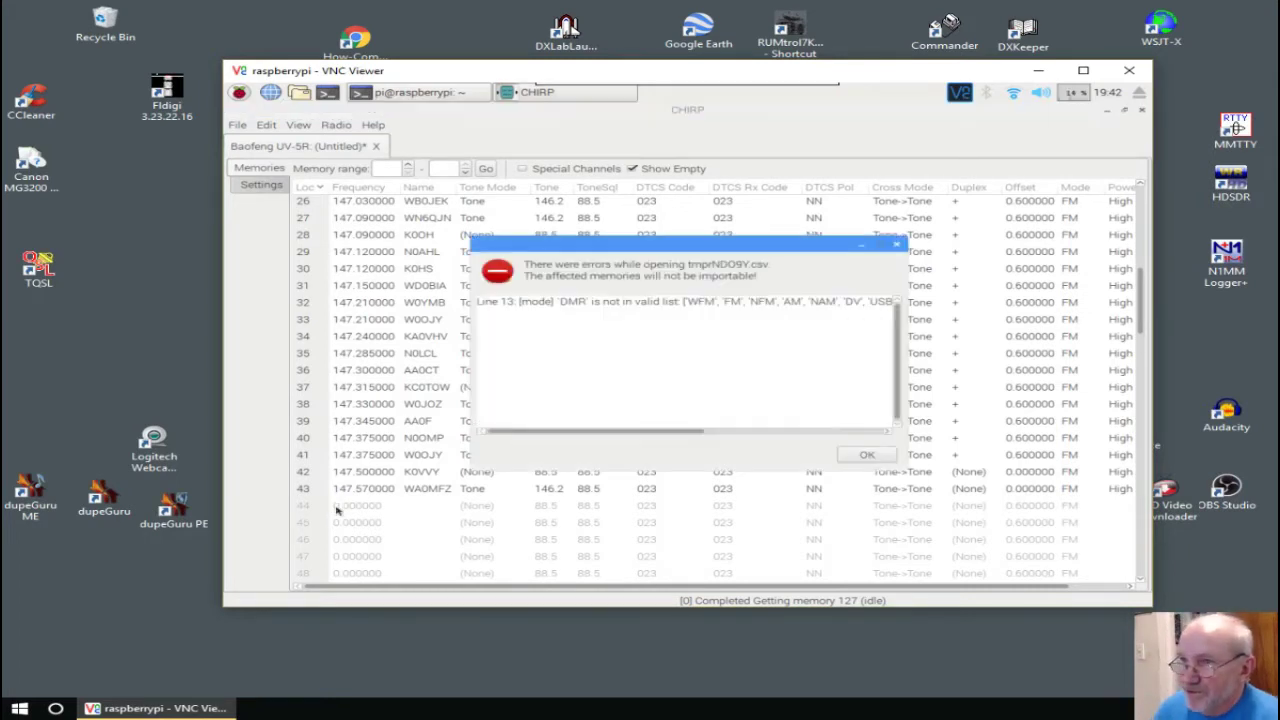
left_click(862, 456)
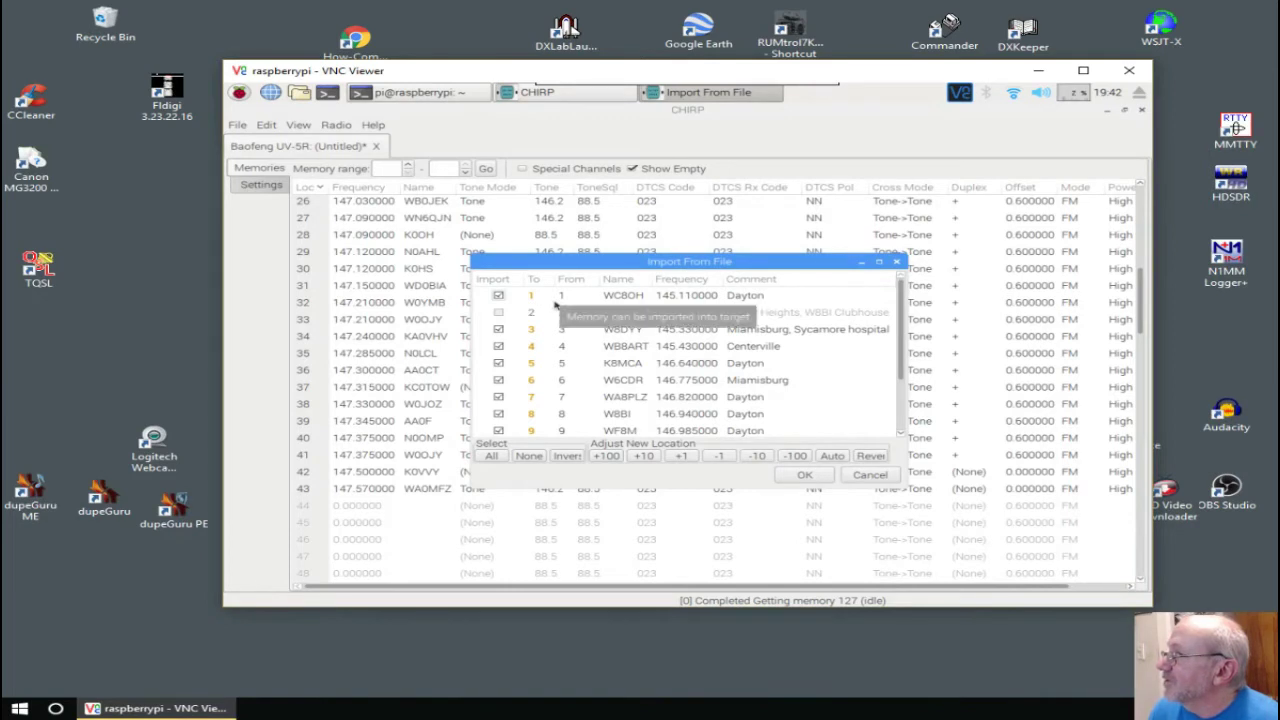
Step: Shift the new locations of the Montgomery County repeaters to start at memory 44 and import them
left_click(645, 456)
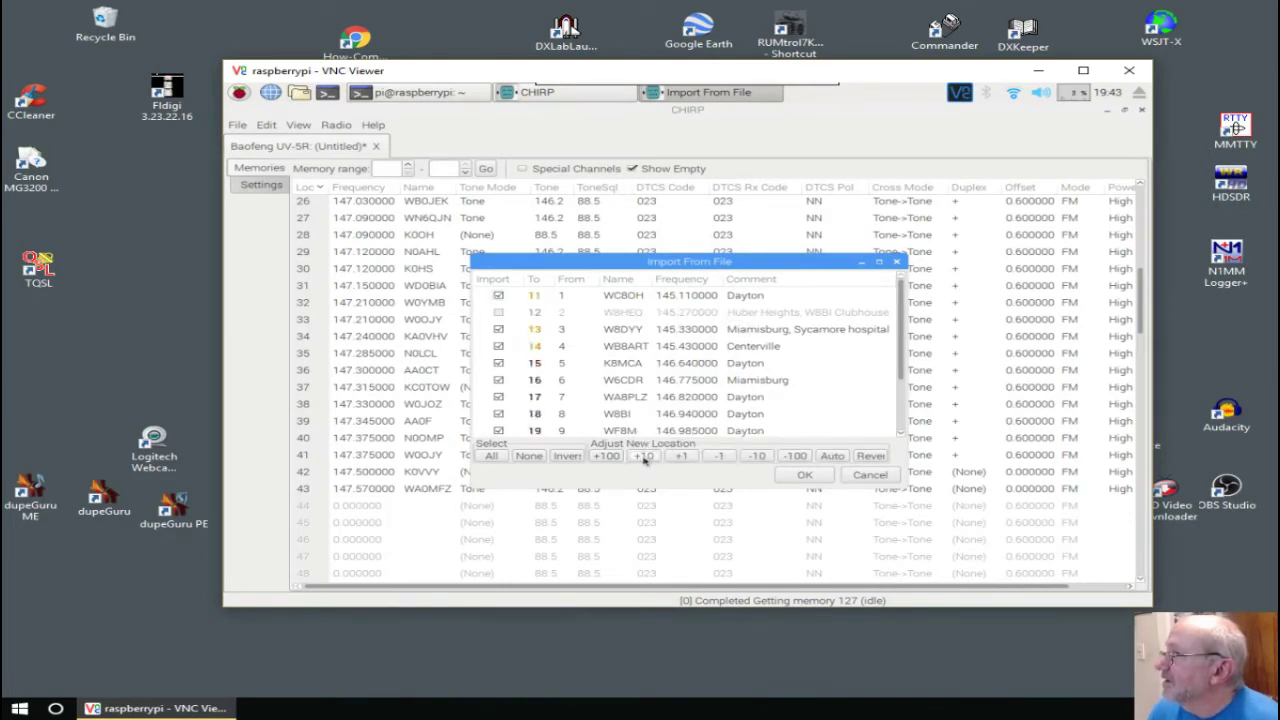
left_click(645, 456)
left_click(645, 456)
left_click(645, 456)
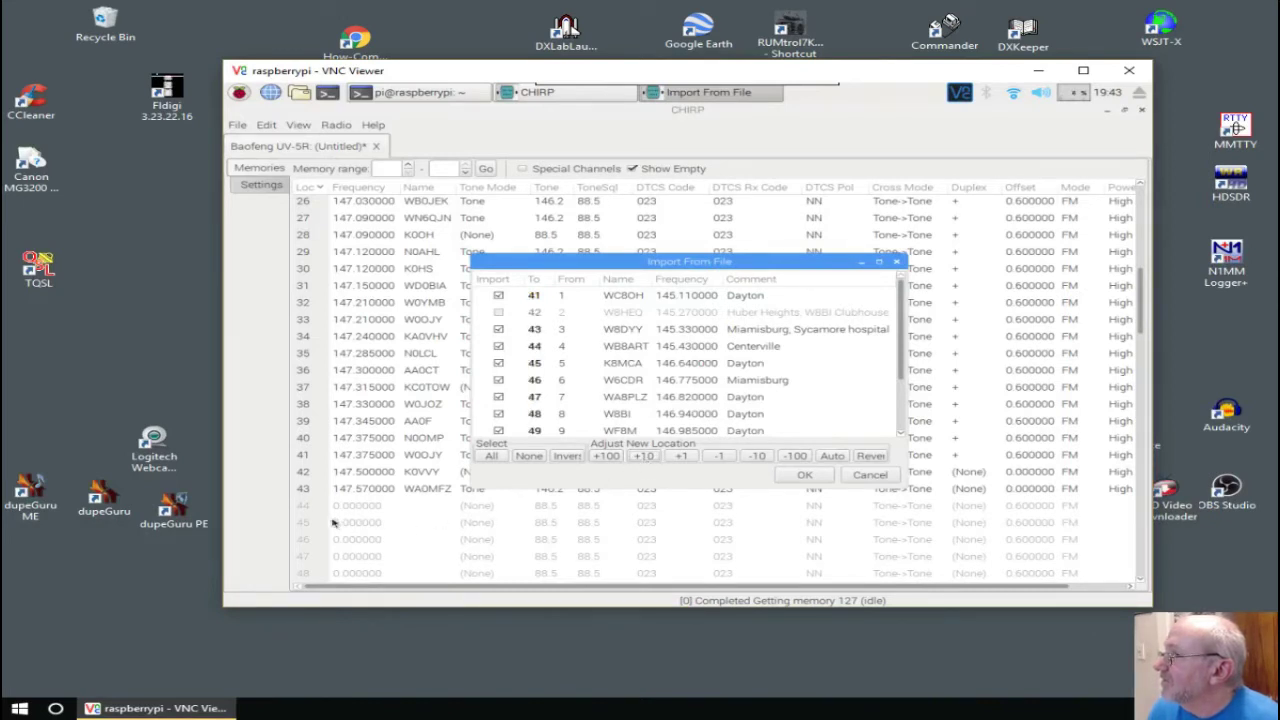
left_click(681, 457)
left_click(681, 457)
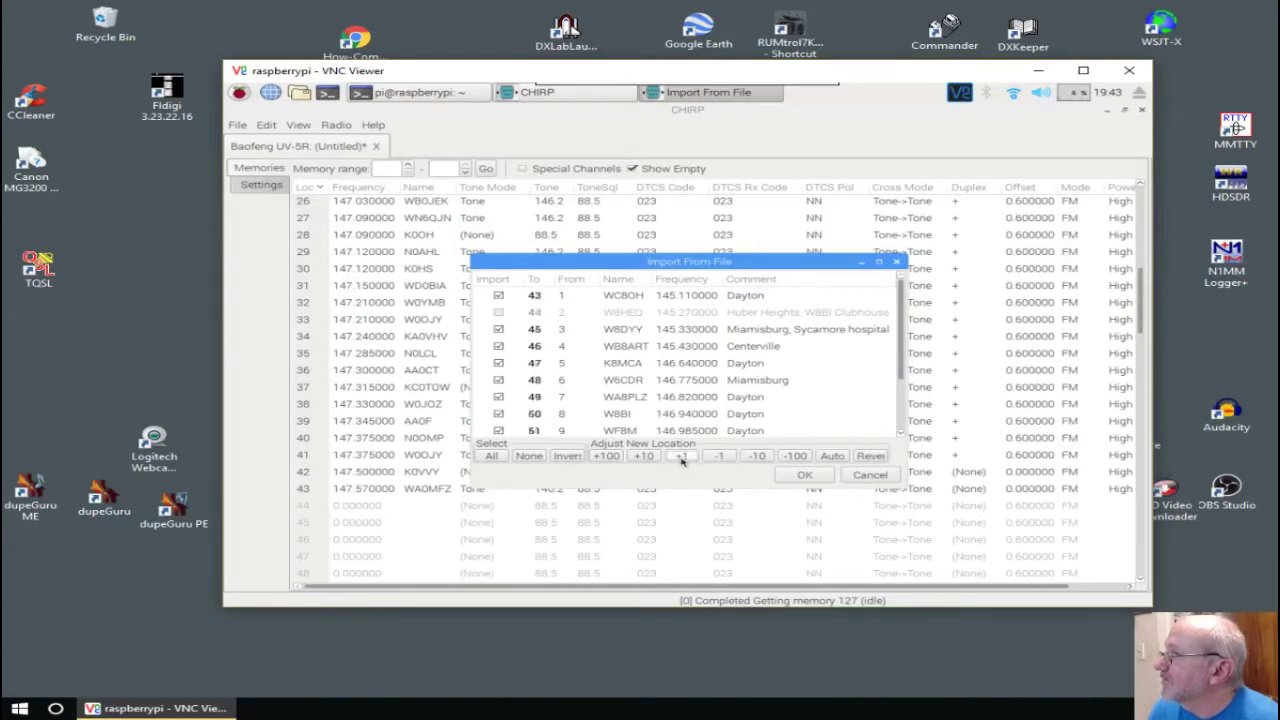
left_click(681, 457)
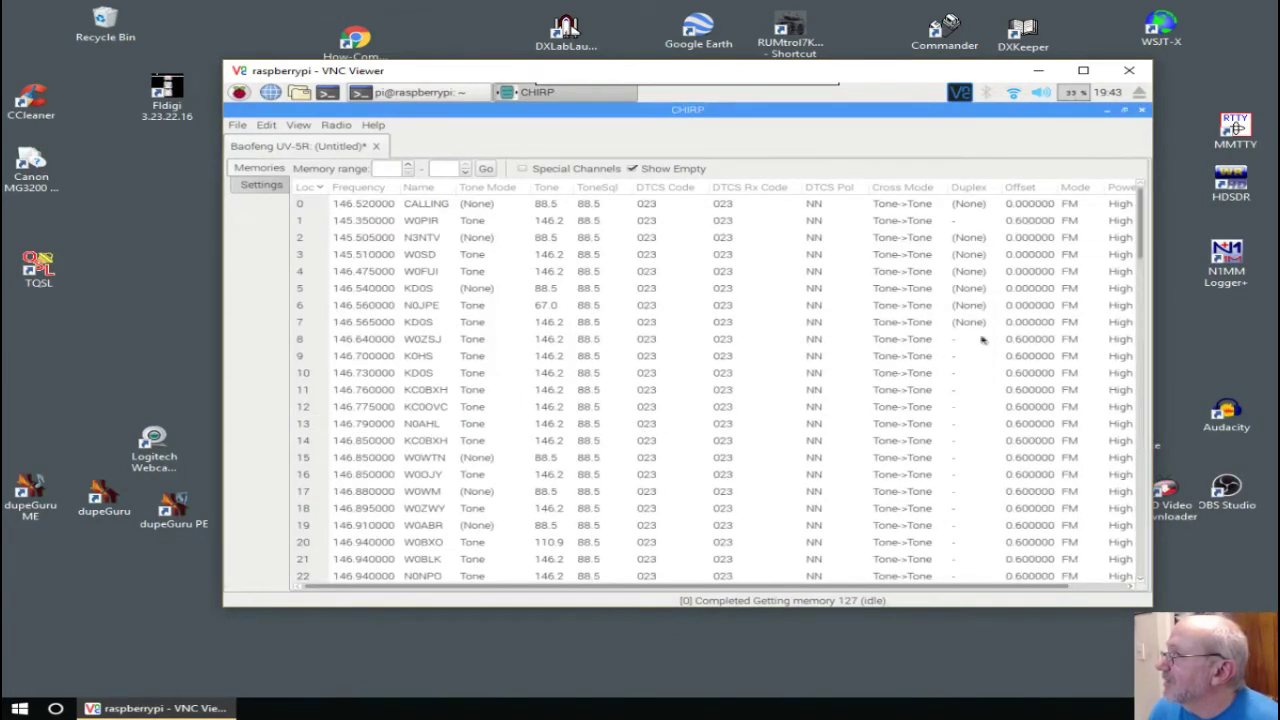
Step: Query RepeaterBook as an import source for South Dakota repeaters in all counties on the 70 centimeters (440MHz) band
scroll(1138, 205, "down", 3)
left_click(1134, 253)
left_click_drag(1141, 253, 1148, 315)
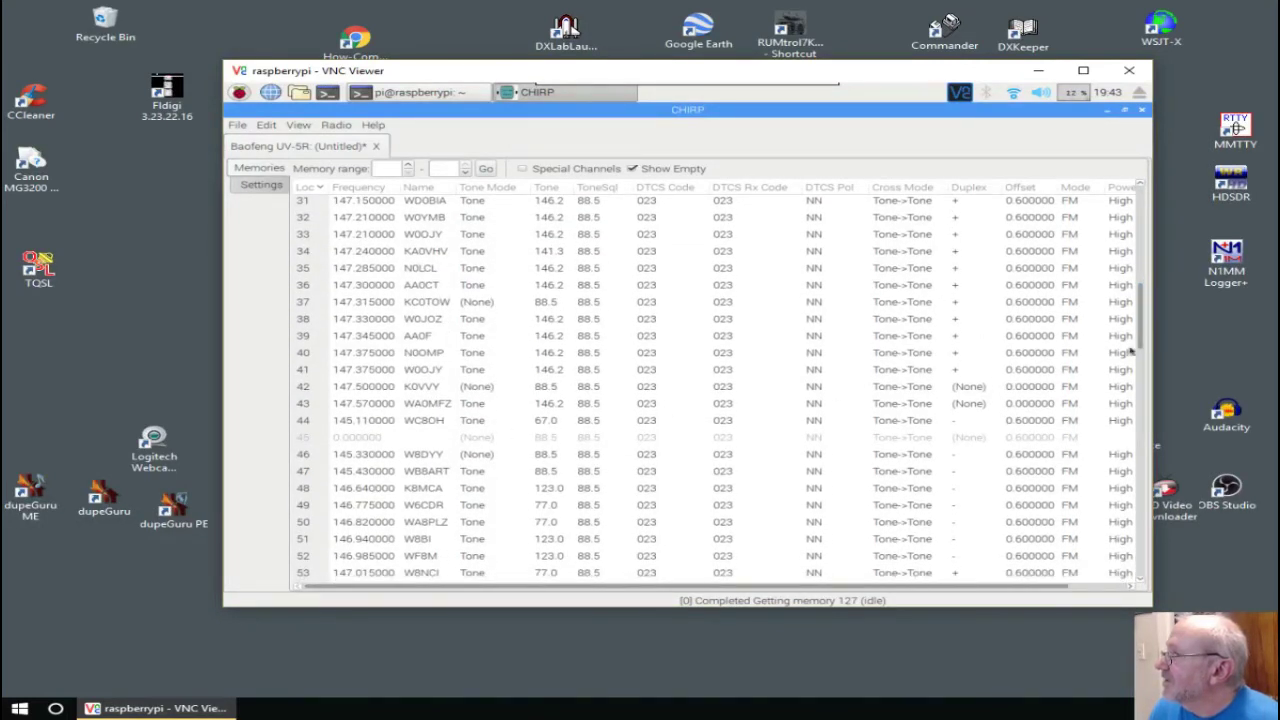
left_click_drag(1145, 347, 1147, 393)
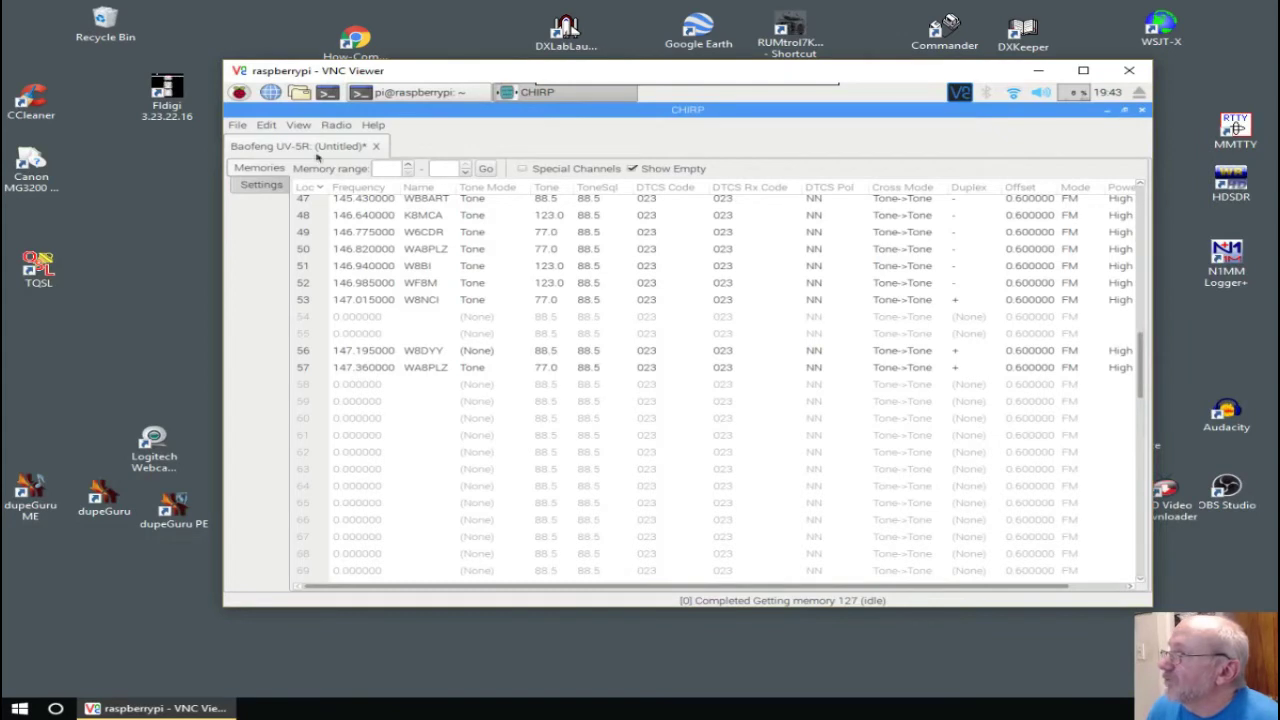
left_click(336, 125)
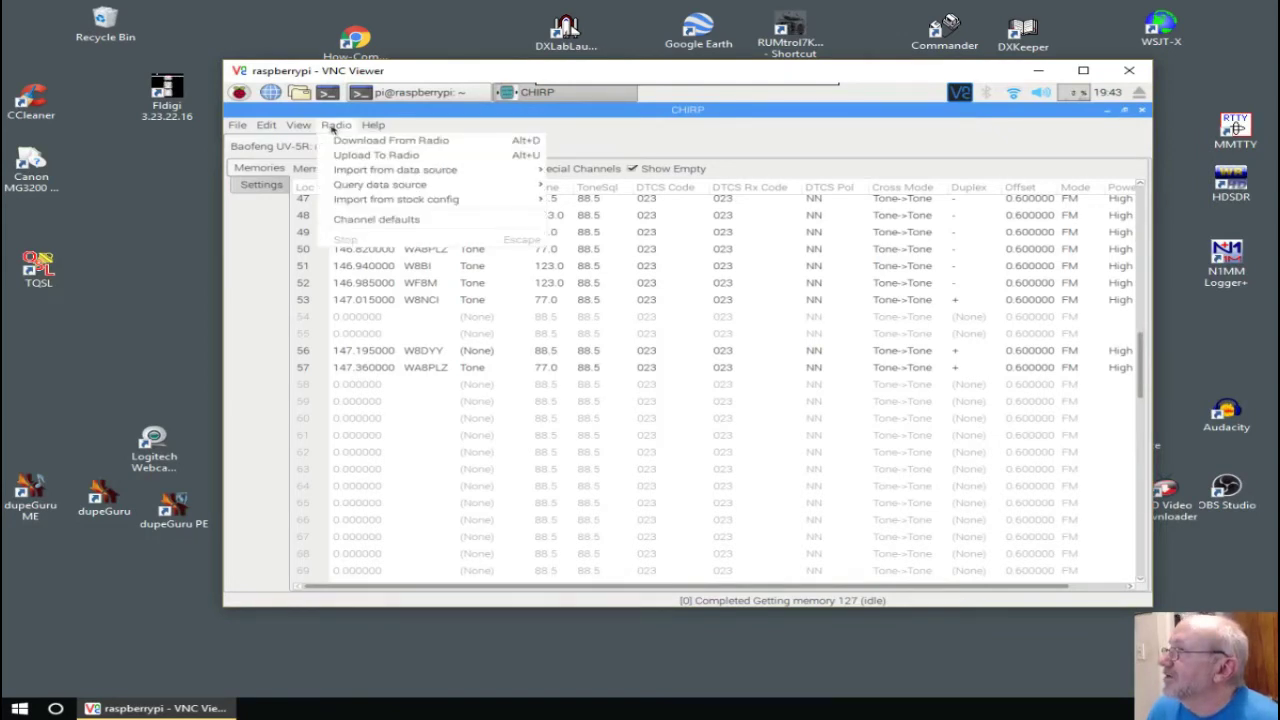
mouse_move(337, 172)
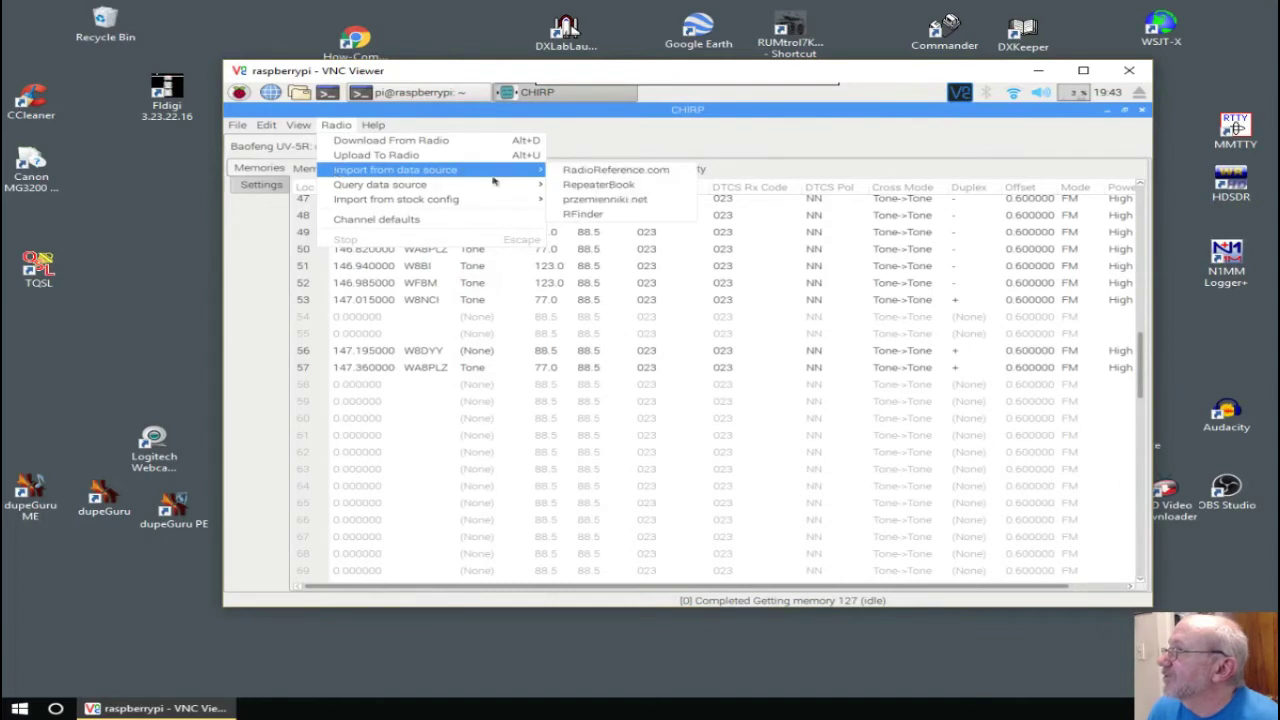
left_click(565, 193)
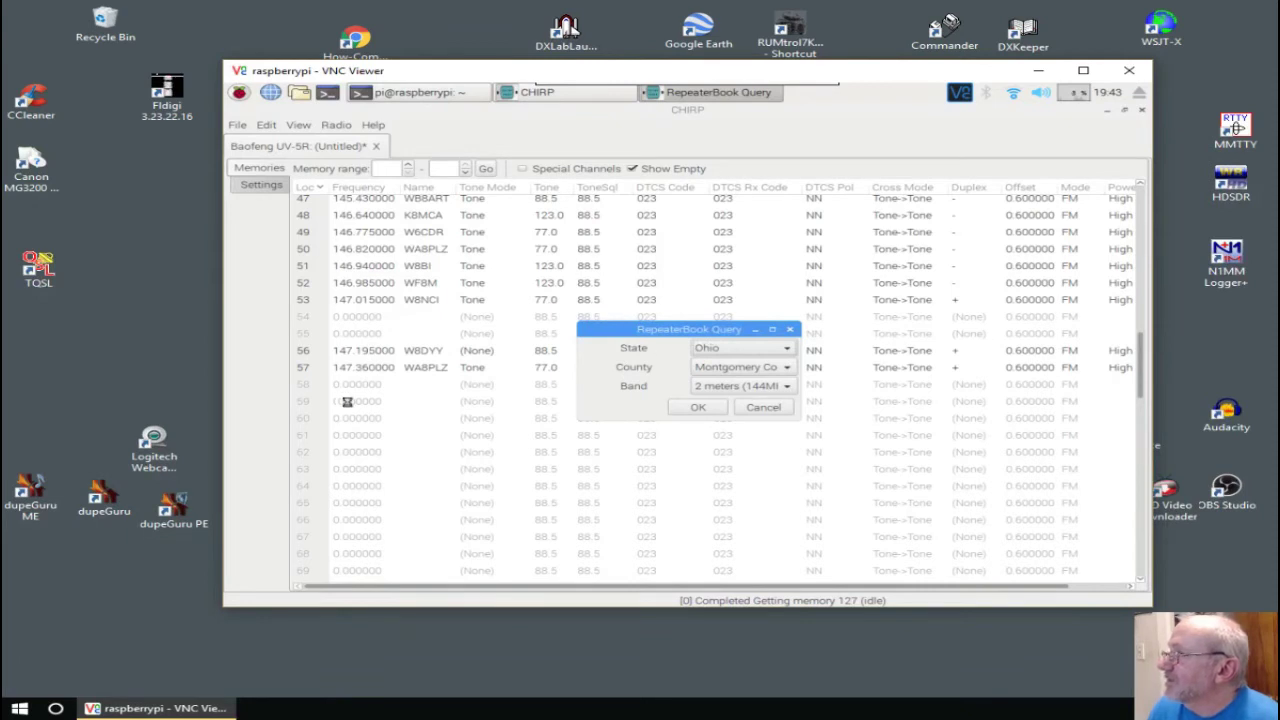
left_click(785, 350)
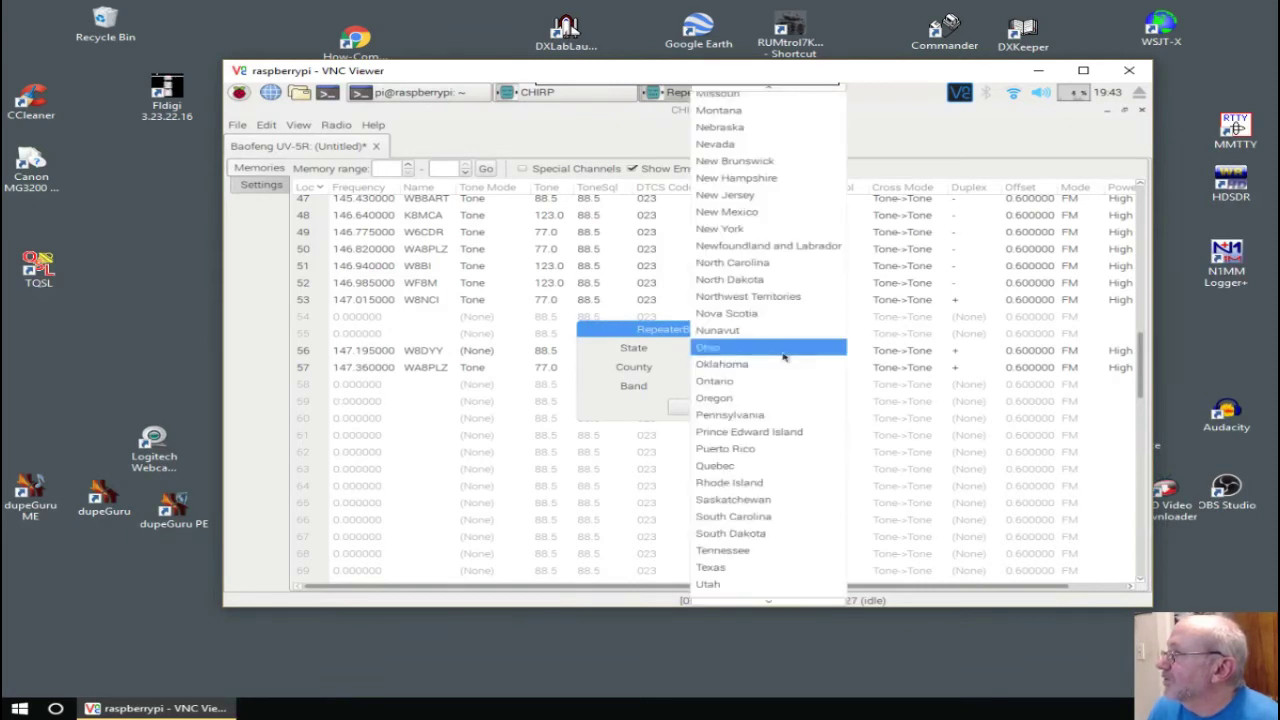
left_click(774, 533)
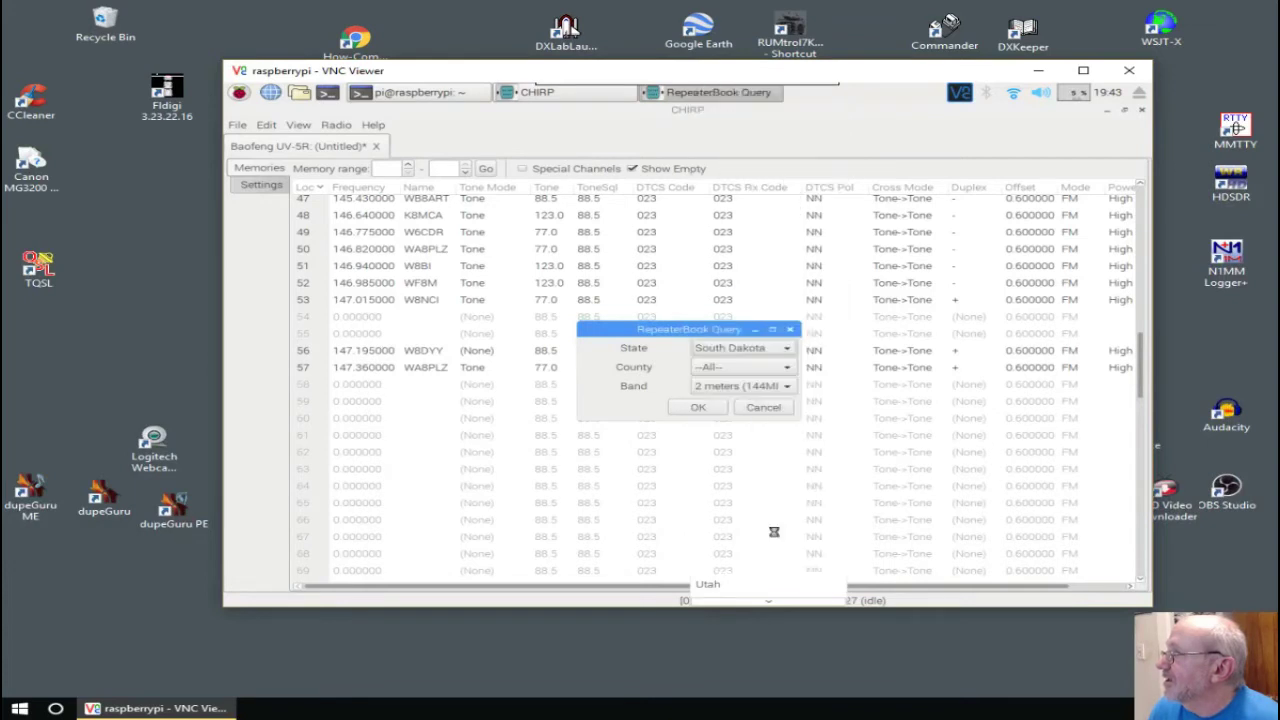
left_click(786, 386)
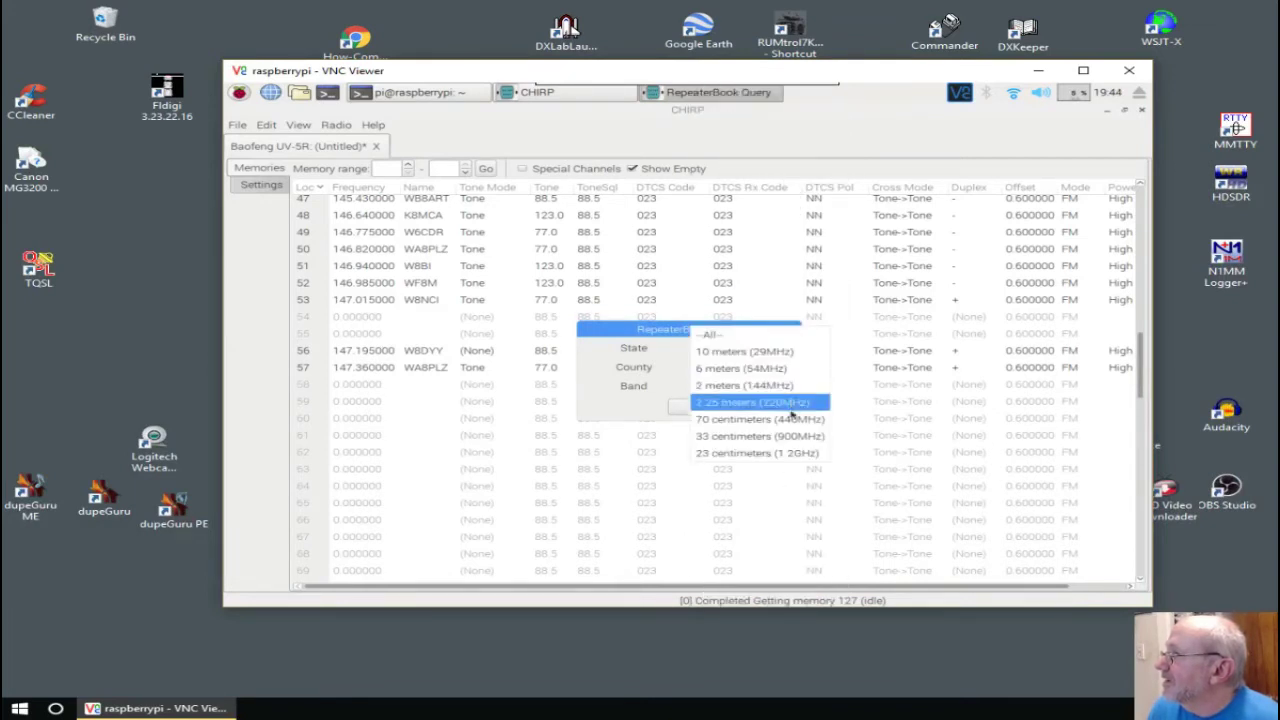
left_click(794, 419)
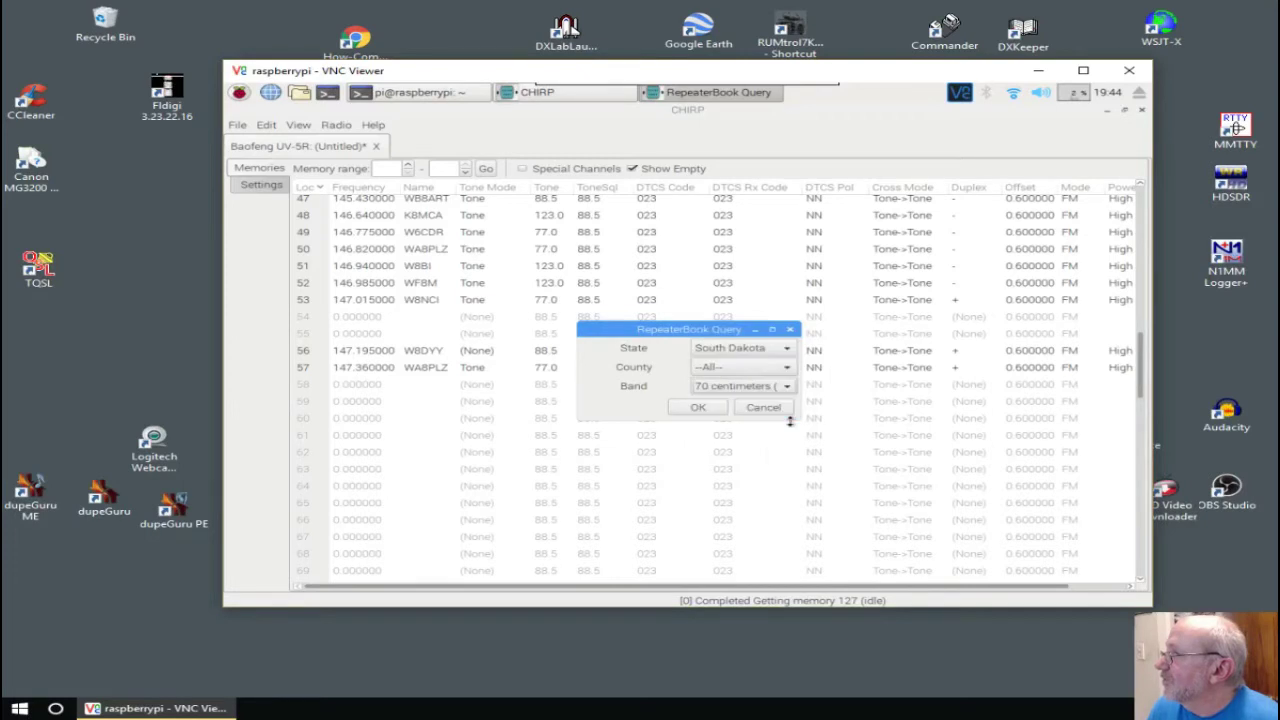
left_click(698, 409)
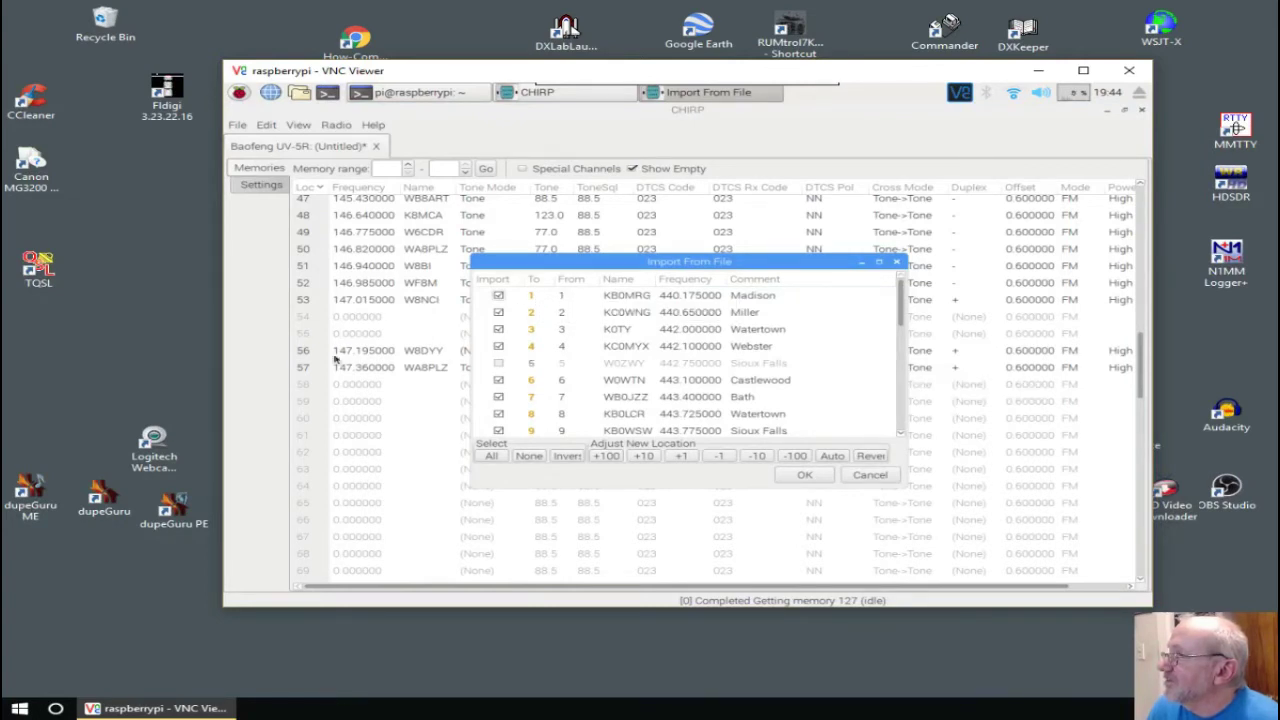
Step: Shift the new locations of the 70 centimeter South Dakota repeaters to start at memory 58 and import them
left_click(640, 457)
left_click(640, 457)
left_click(640, 457)
left_click(640, 457)
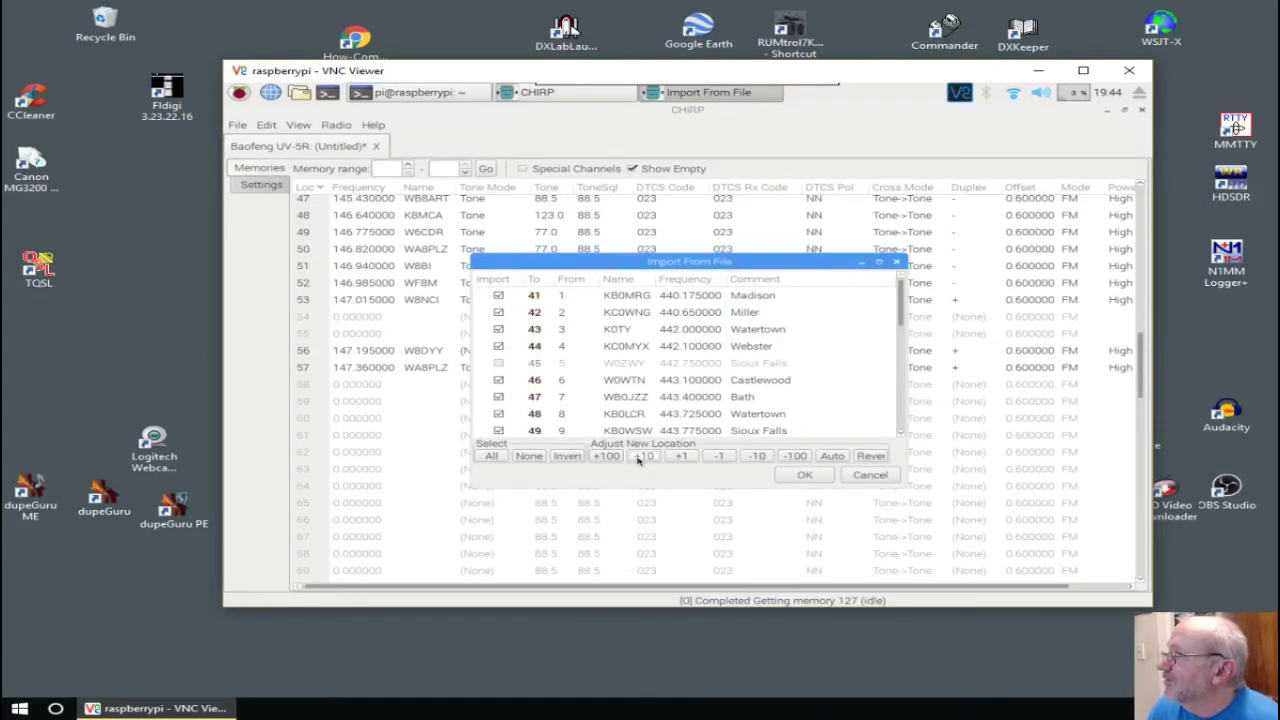
left_click(640, 457)
left_click(680, 457)
left_click(680, 457)
left_click(680, 457)
left_click(680, 457)
left_click(680, 457)
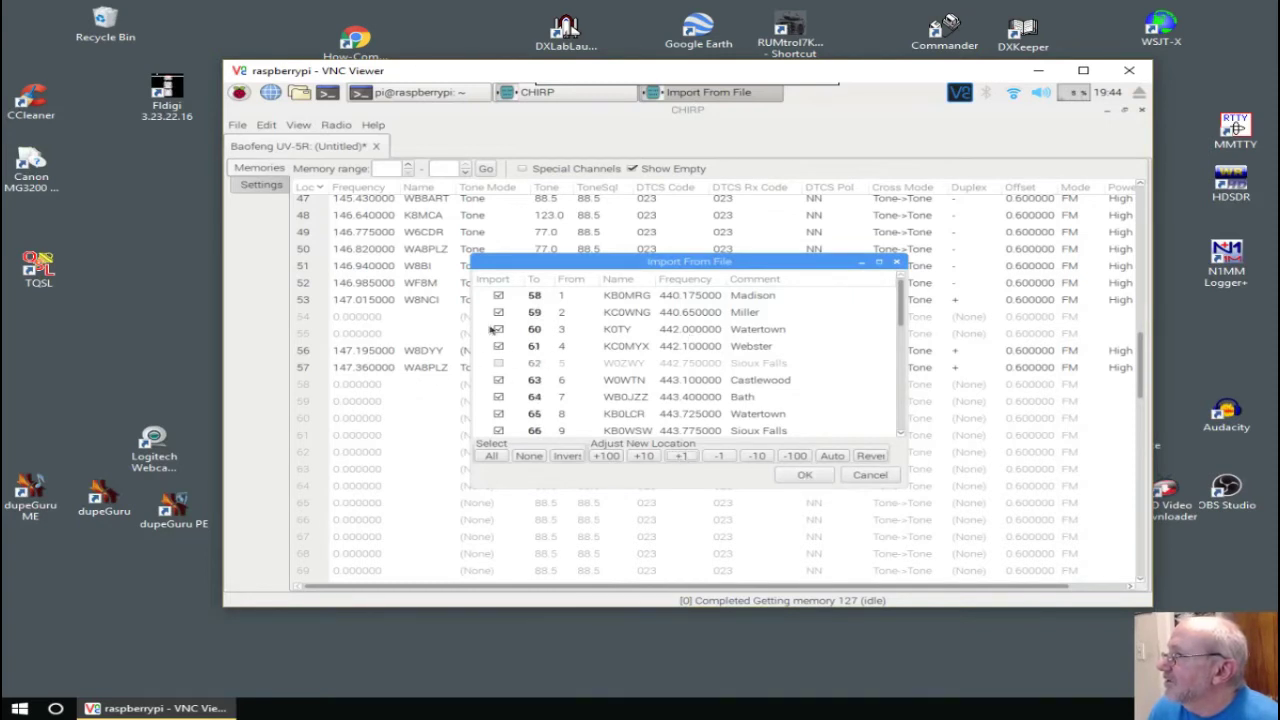
left_click(793, 477)
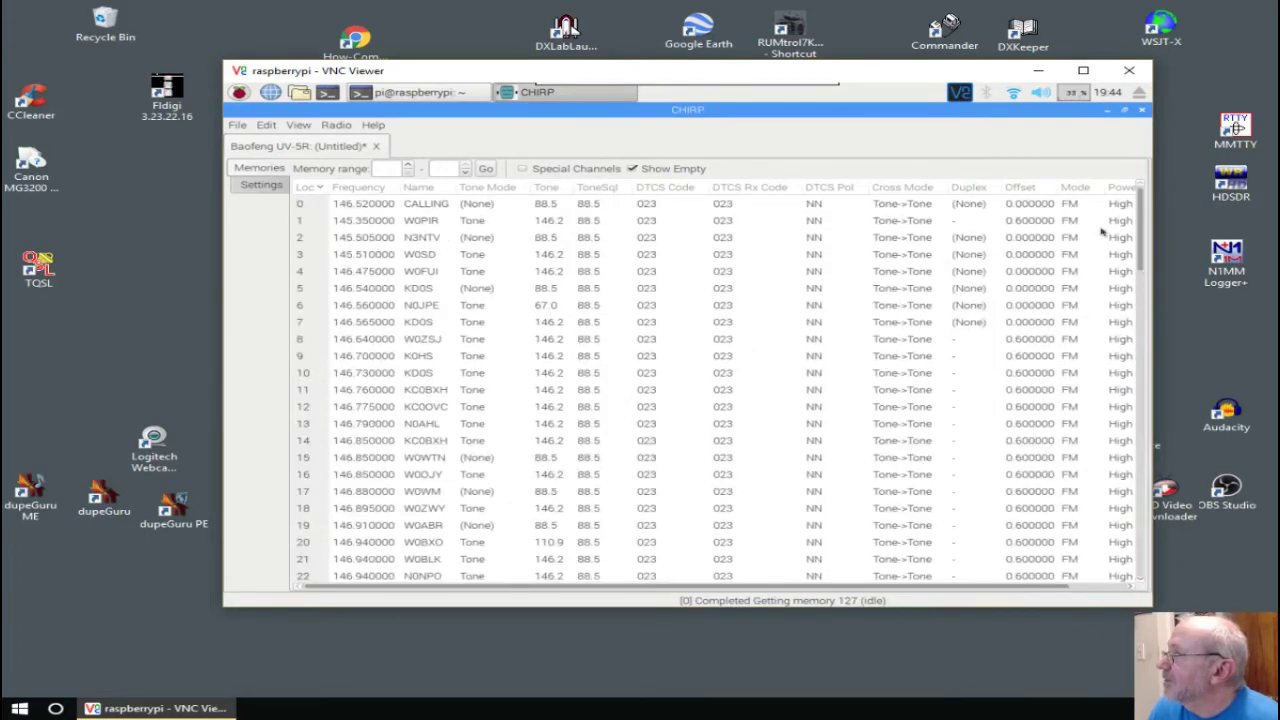
left_click_drag(1143, 210, 1152, 500)
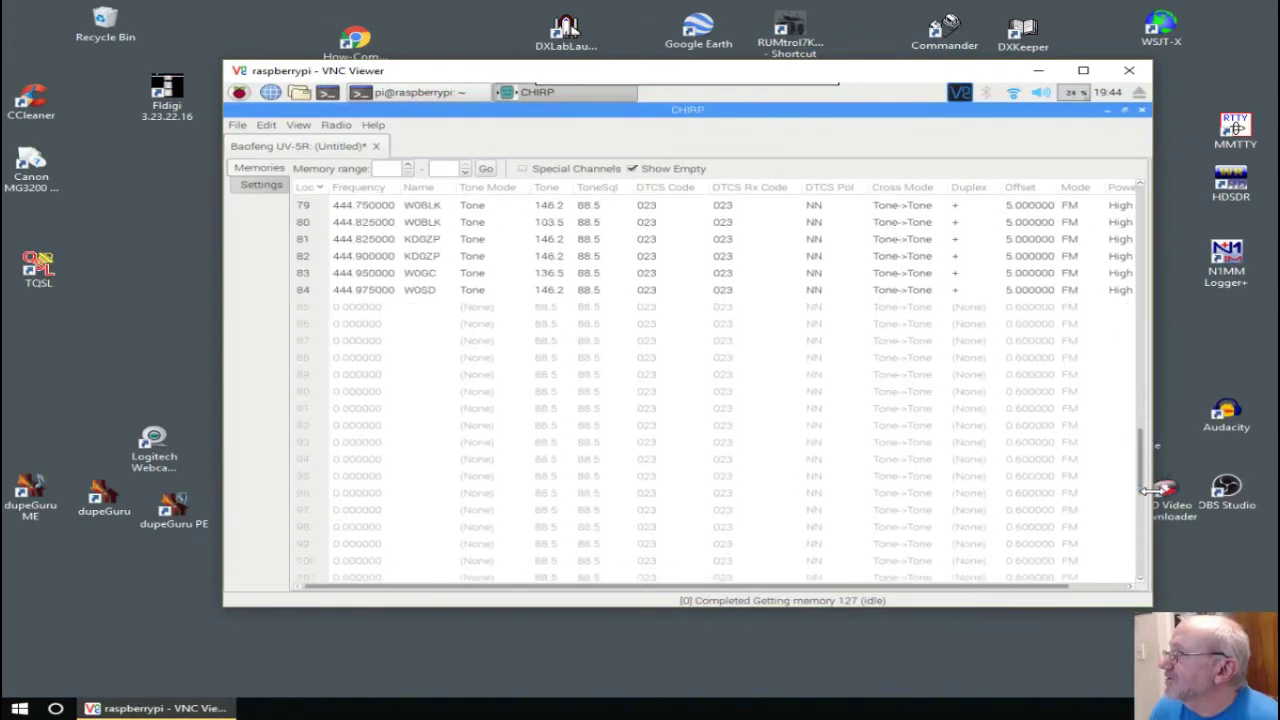
left_click(335, 126)
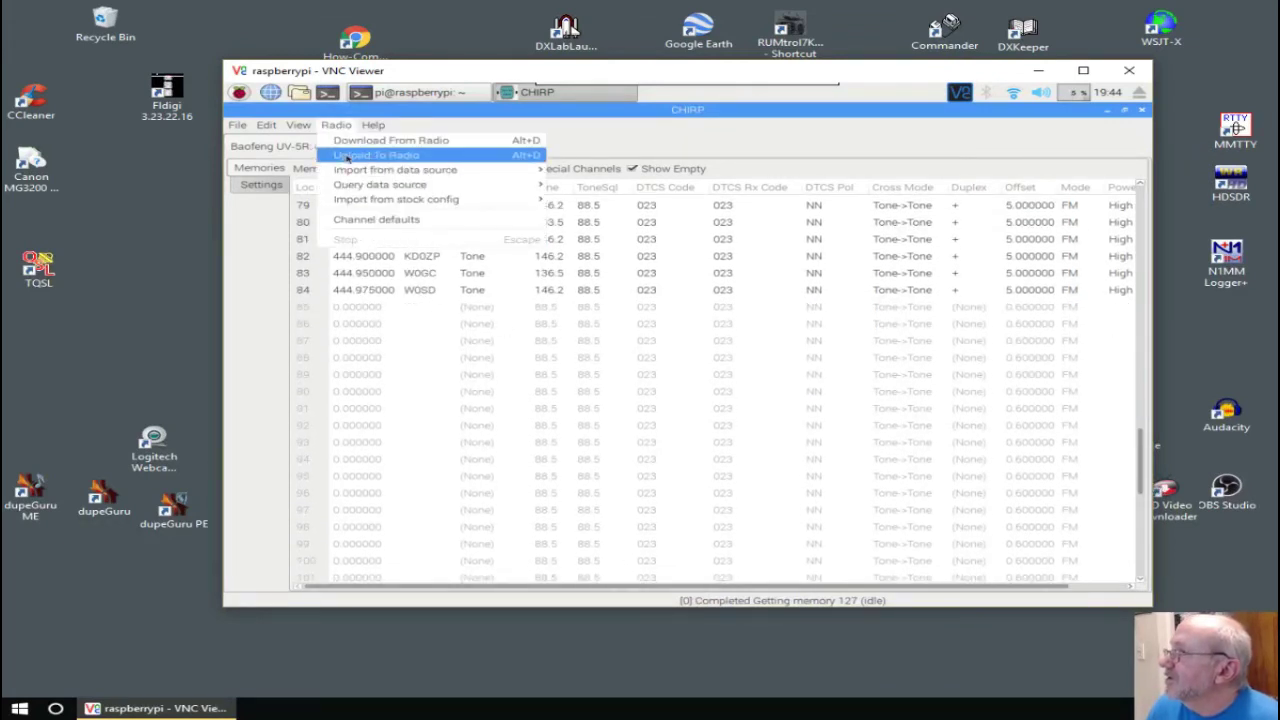
mouse_move(425, 176)
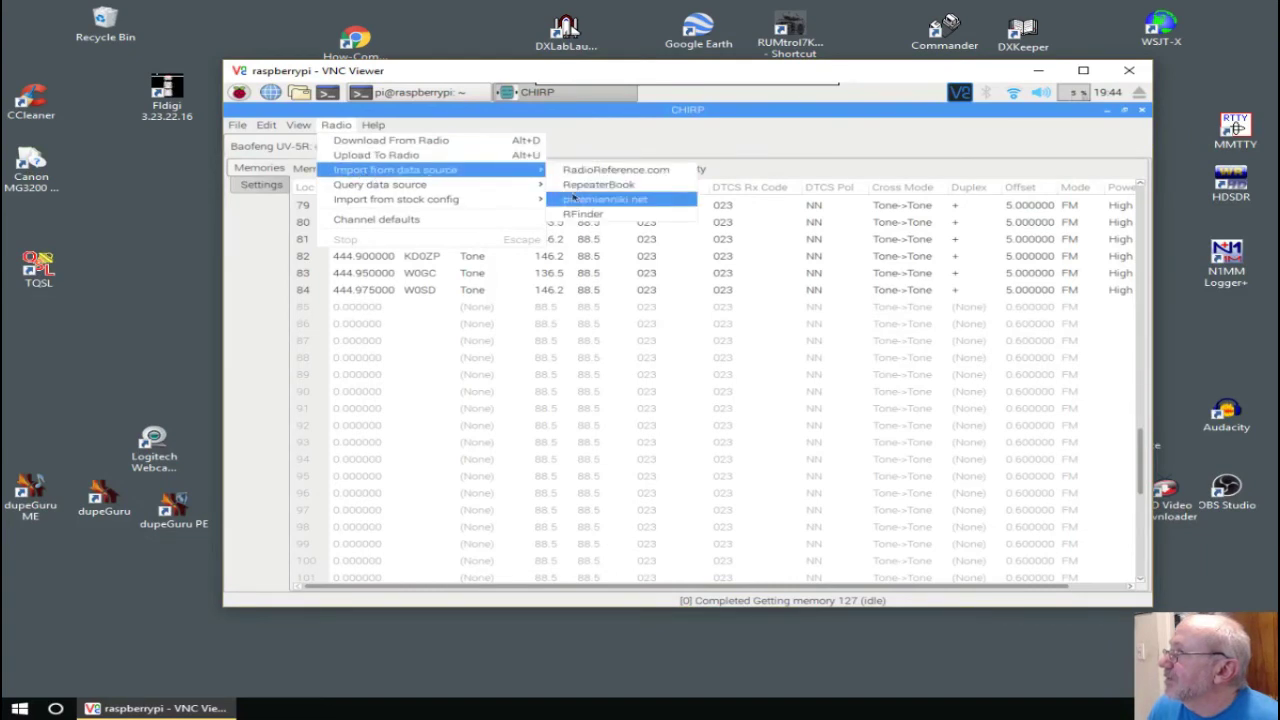
left_click(572, 197)
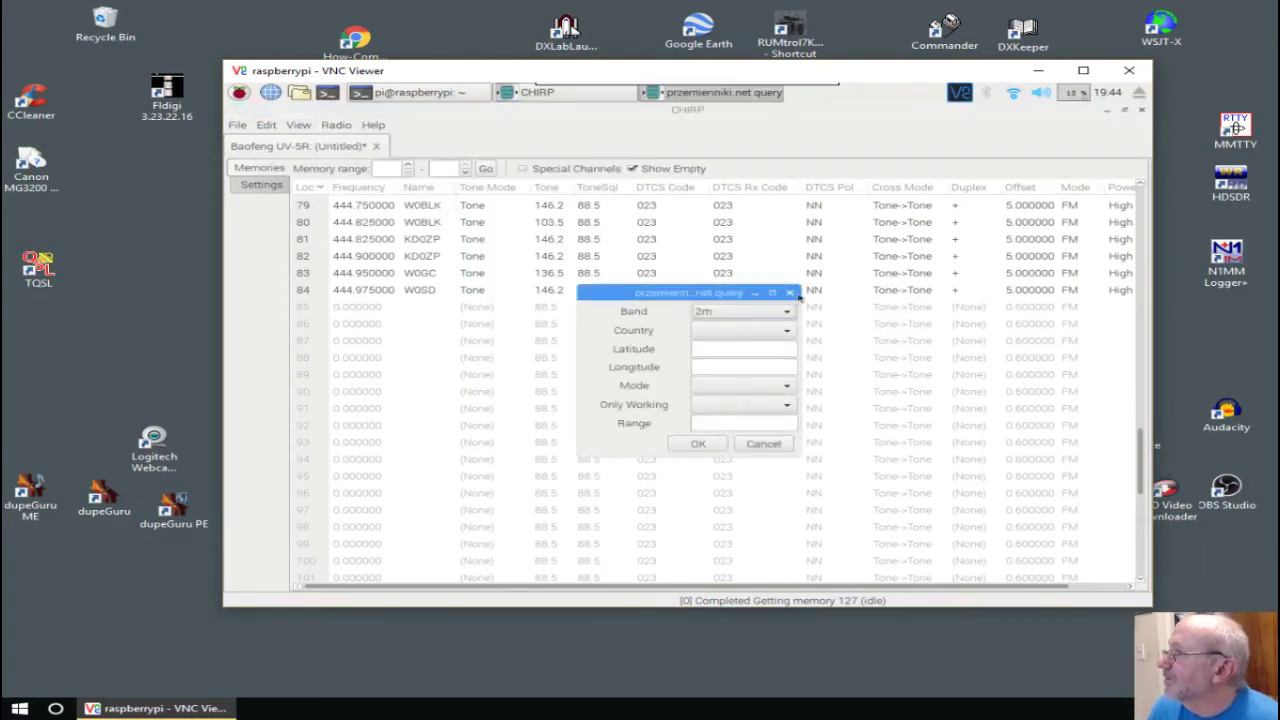
left_click(791, 293)
Step: Query RepeaterBook as an import source for 70 centimeter repeaters in Montgomery County, Ohio
left_click(332, 127)
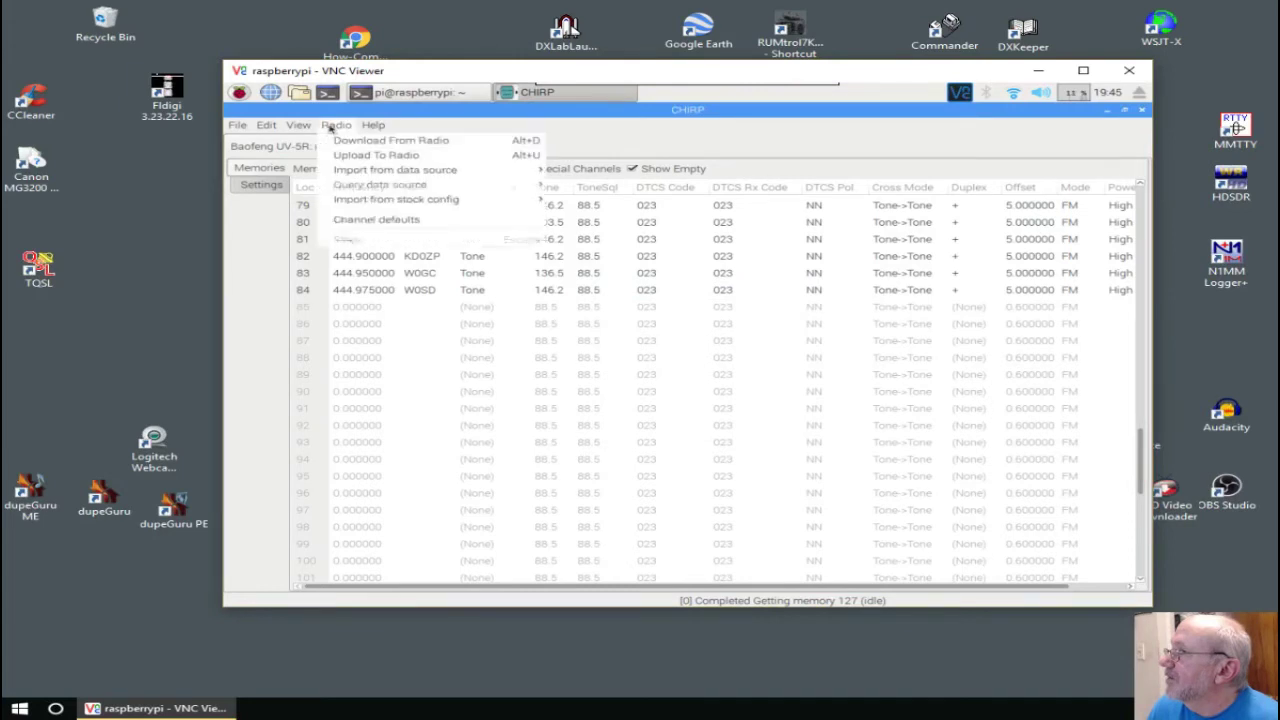
mouse_move(344, 174)
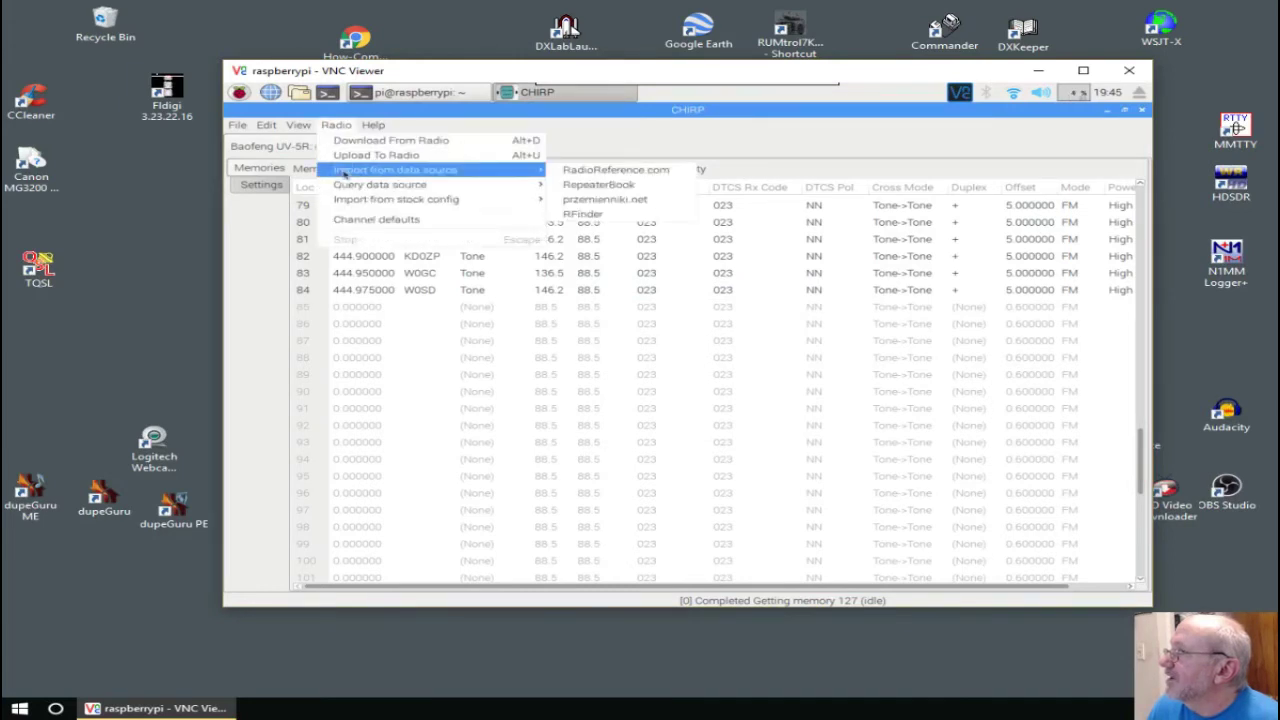
left_click(566, 186)
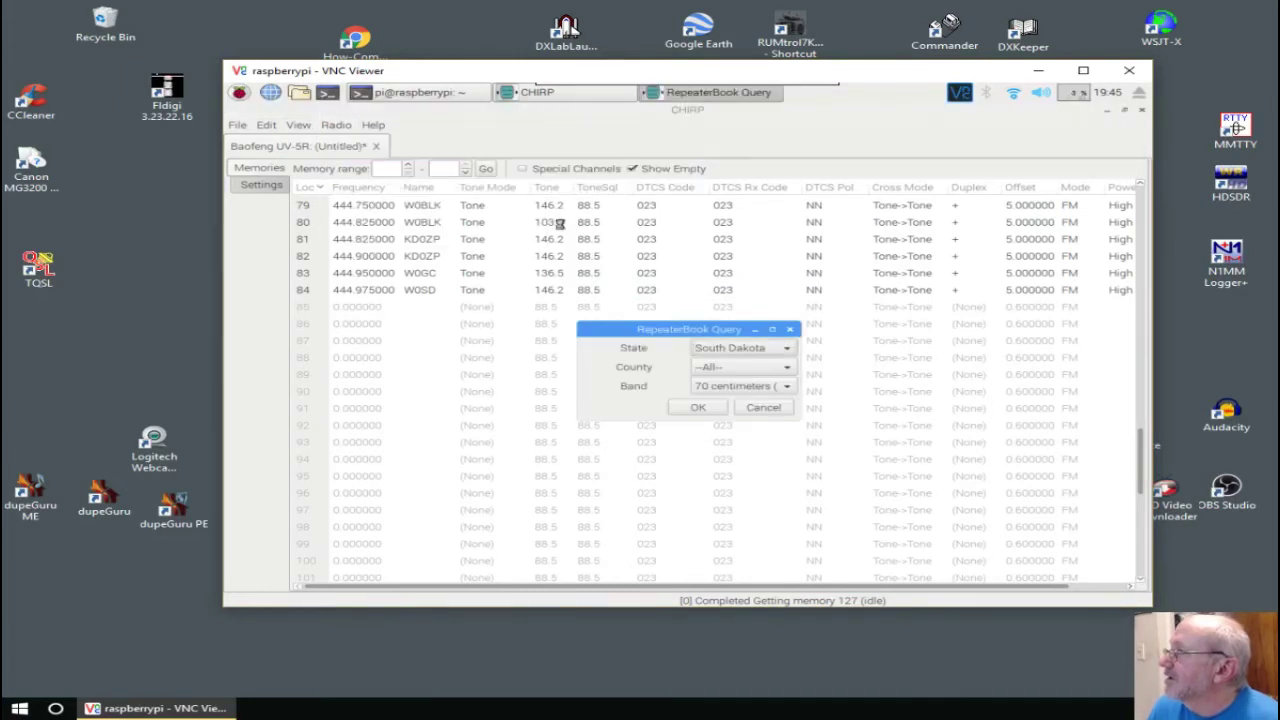
left_click(754, 349)
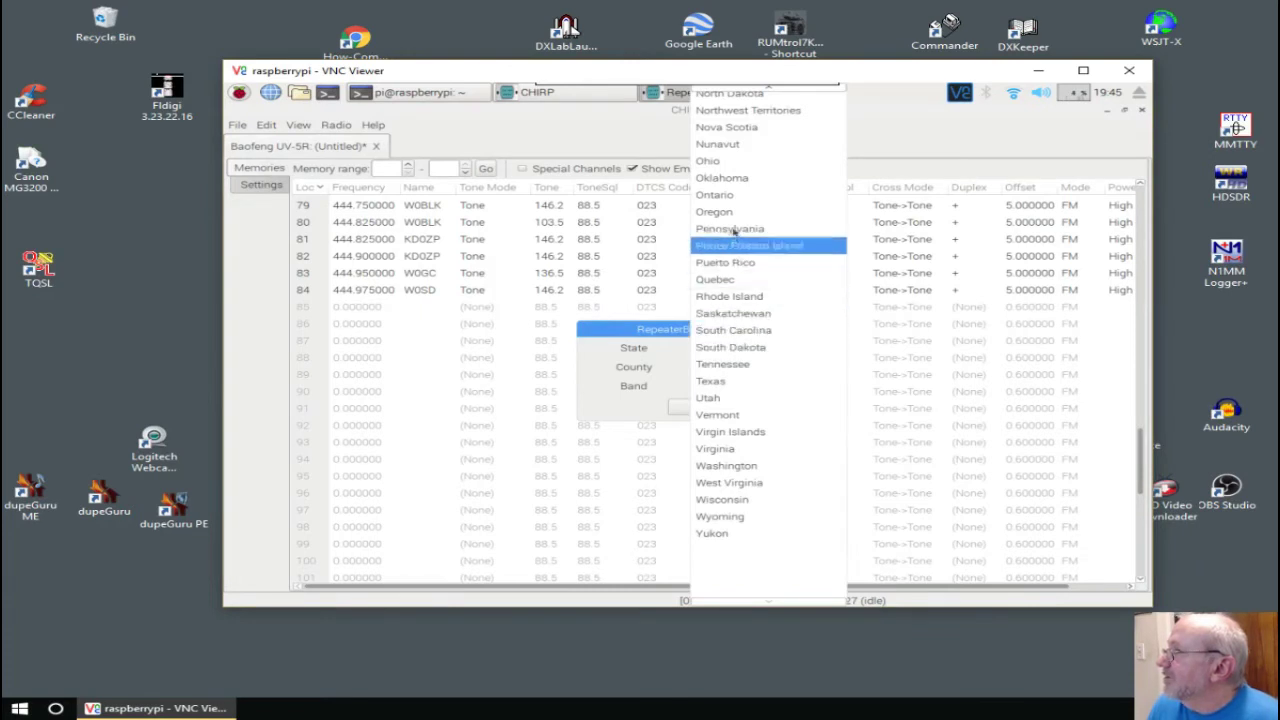
left_click(745, 161)
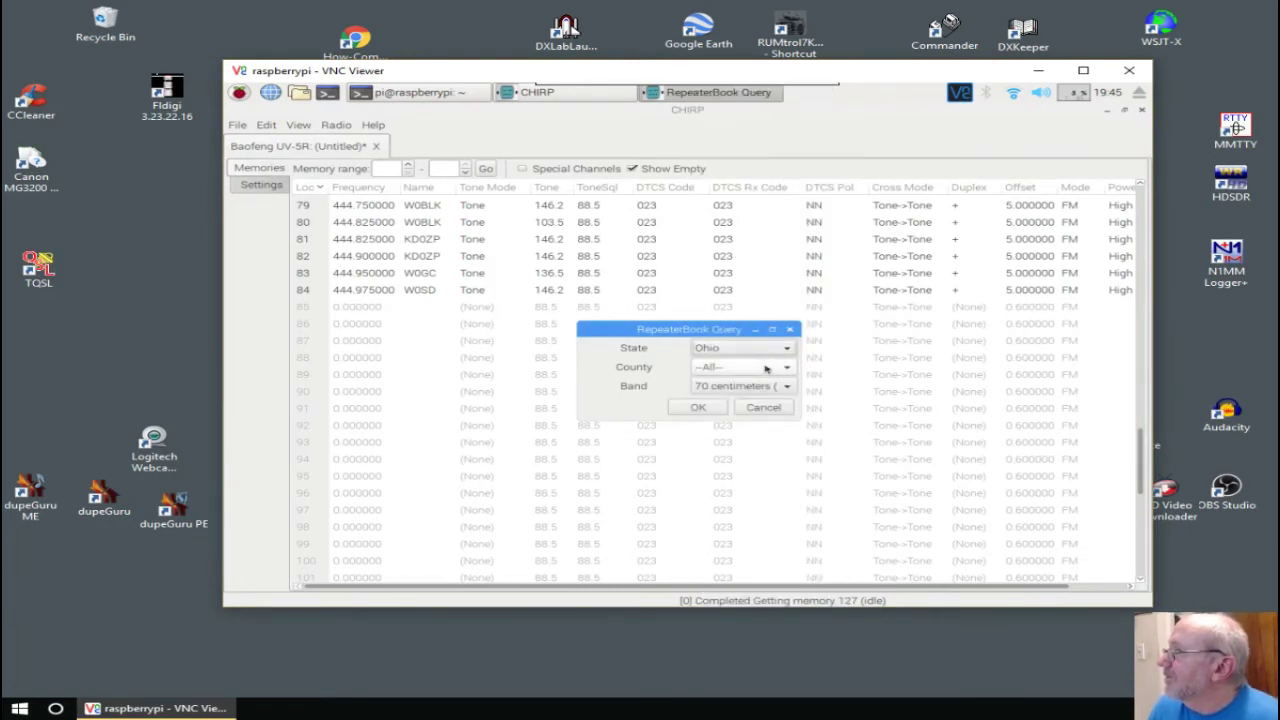
left_click(742, 367)
mouse_move(762, 606)
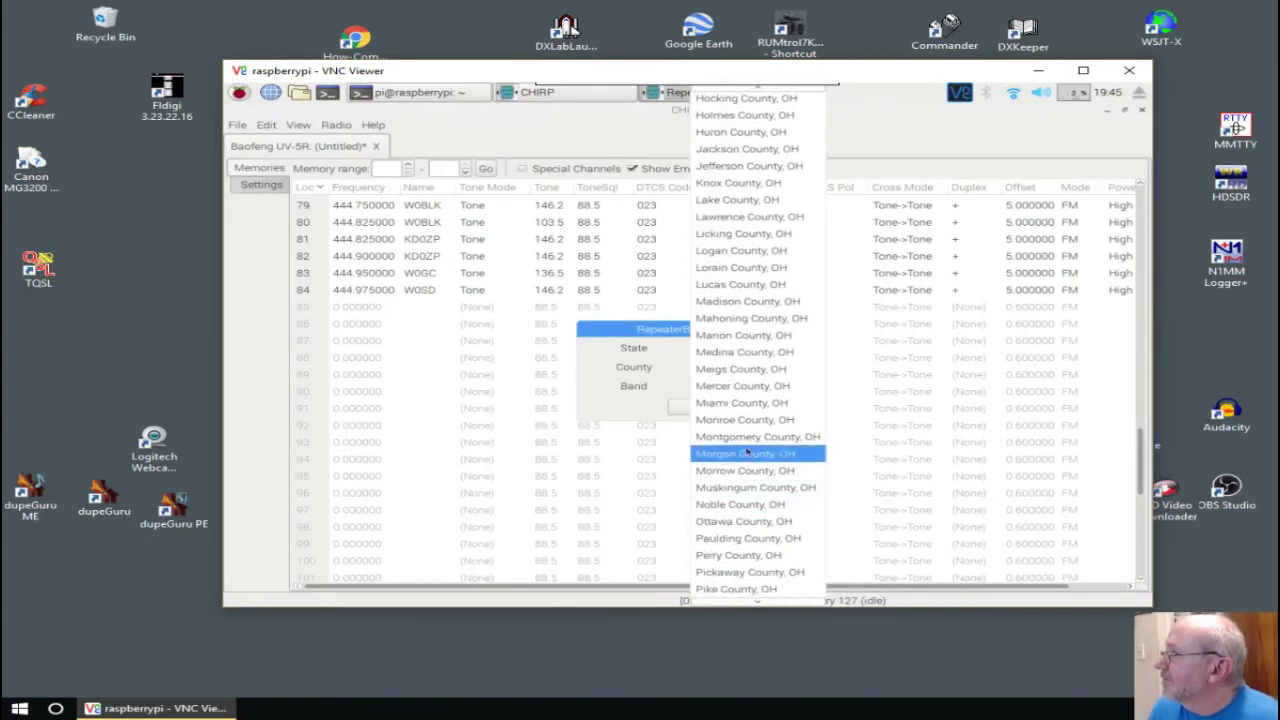
left_click(744, 437)
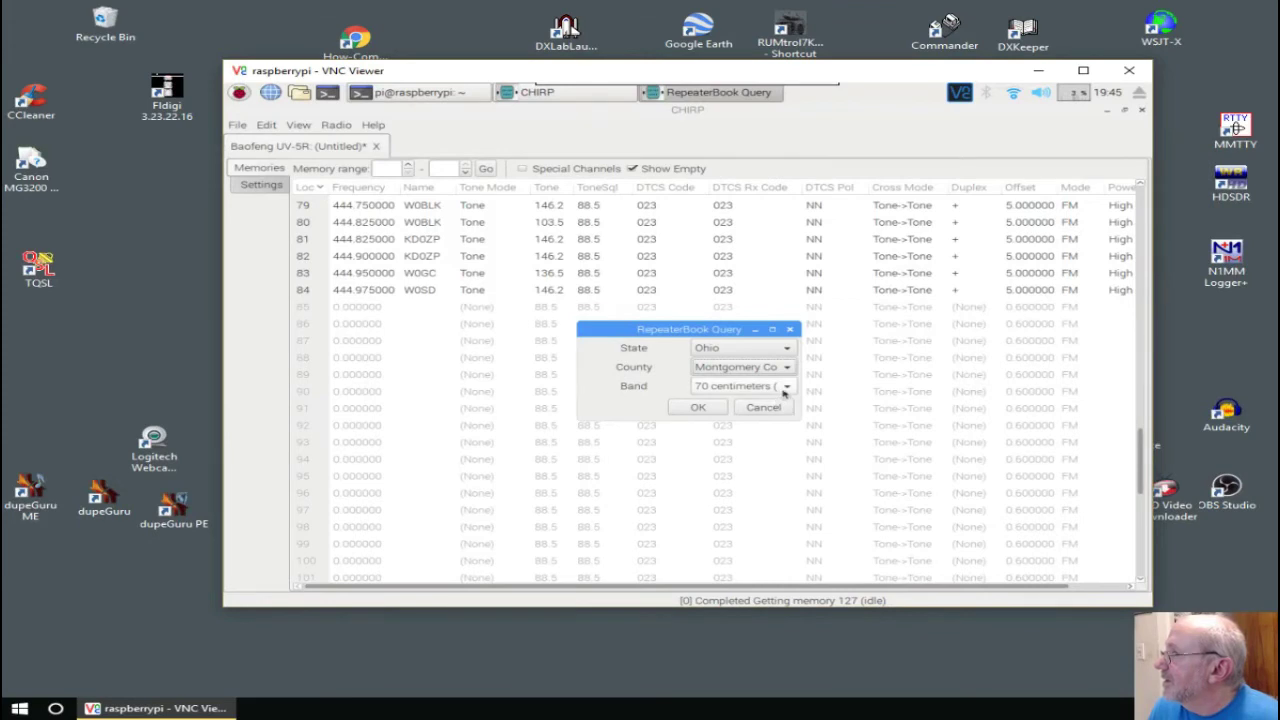
left_click(693, 408)
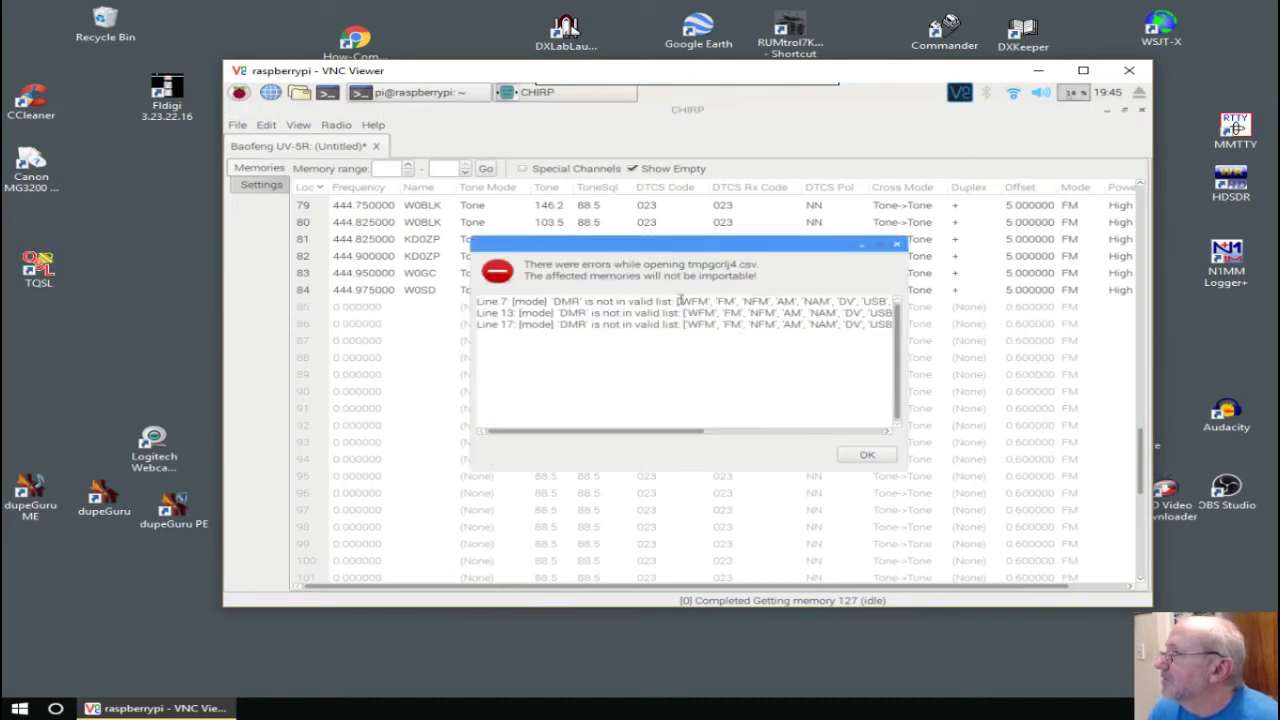
left_click(866, 455)
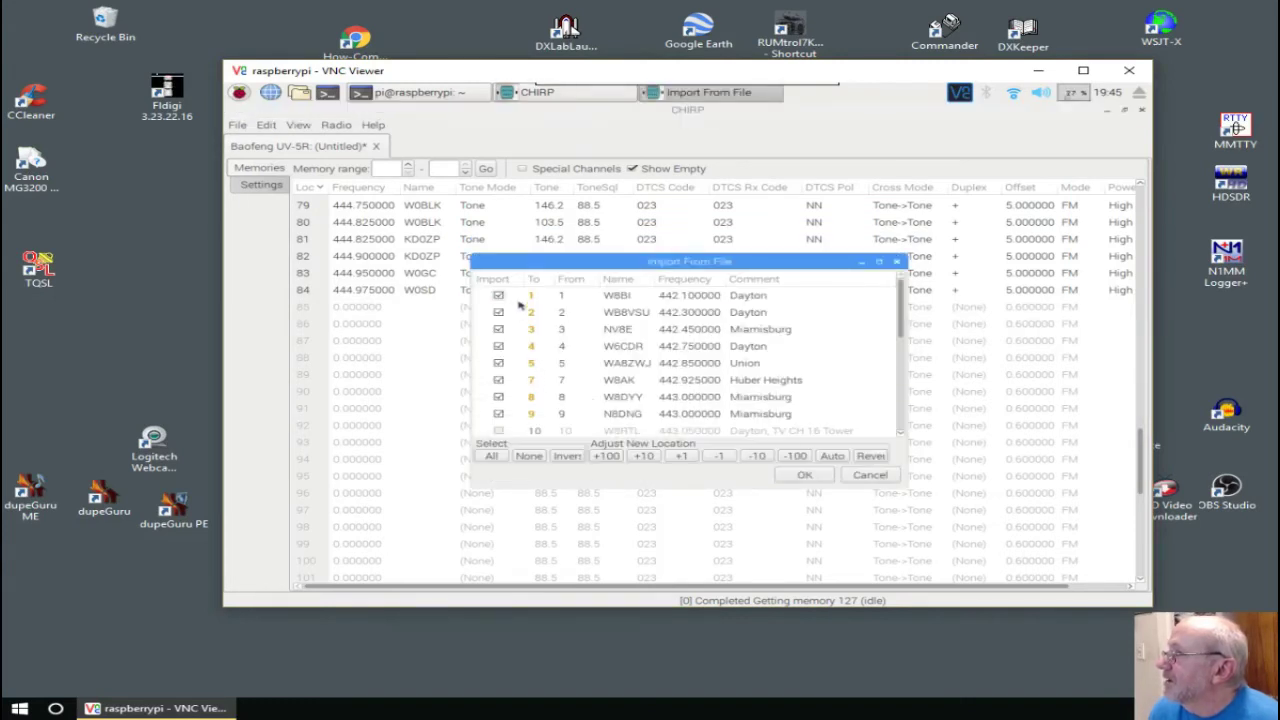
Step: Shift the new locations of the 70 centimeter Montgomery County repeaters to start at memory 85 and import them
left_click(643, 456)
left_click(643, 456)
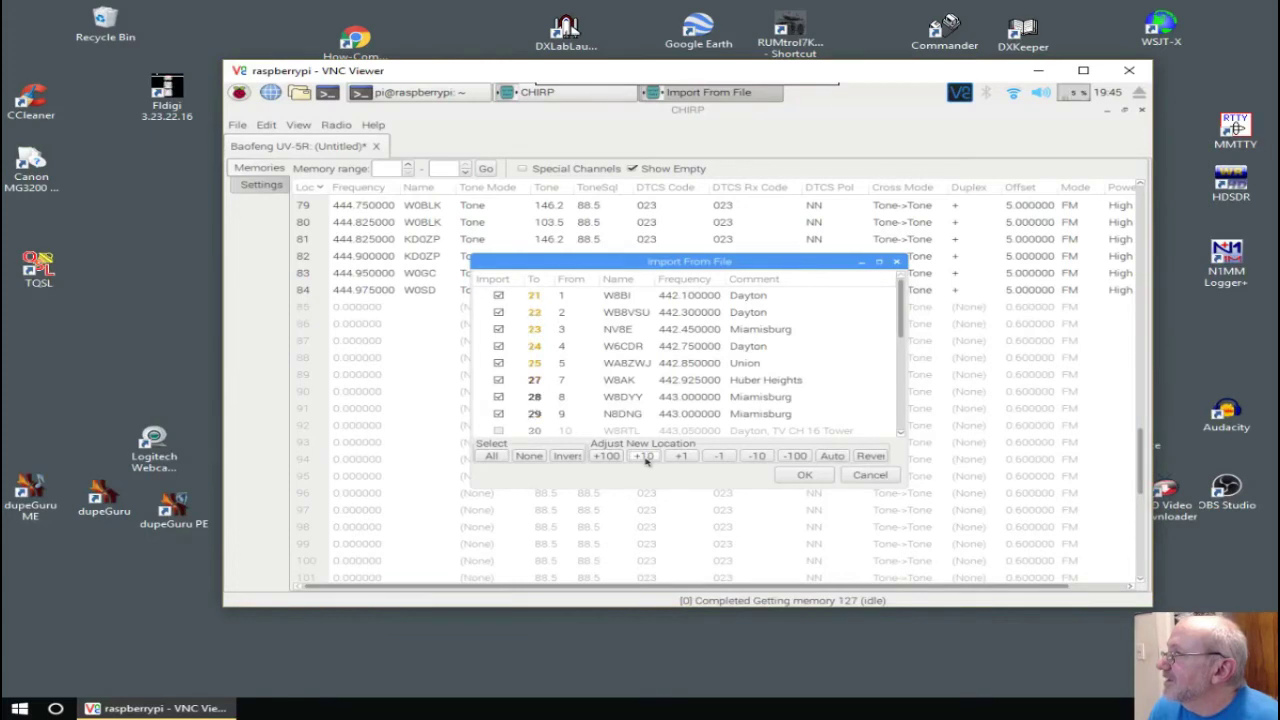
left_click(643, 456)
left_click(643, 456)
left_click(643, 456)
left_click(643, 456)
left_click(643, 456)
left_click(643, 456)
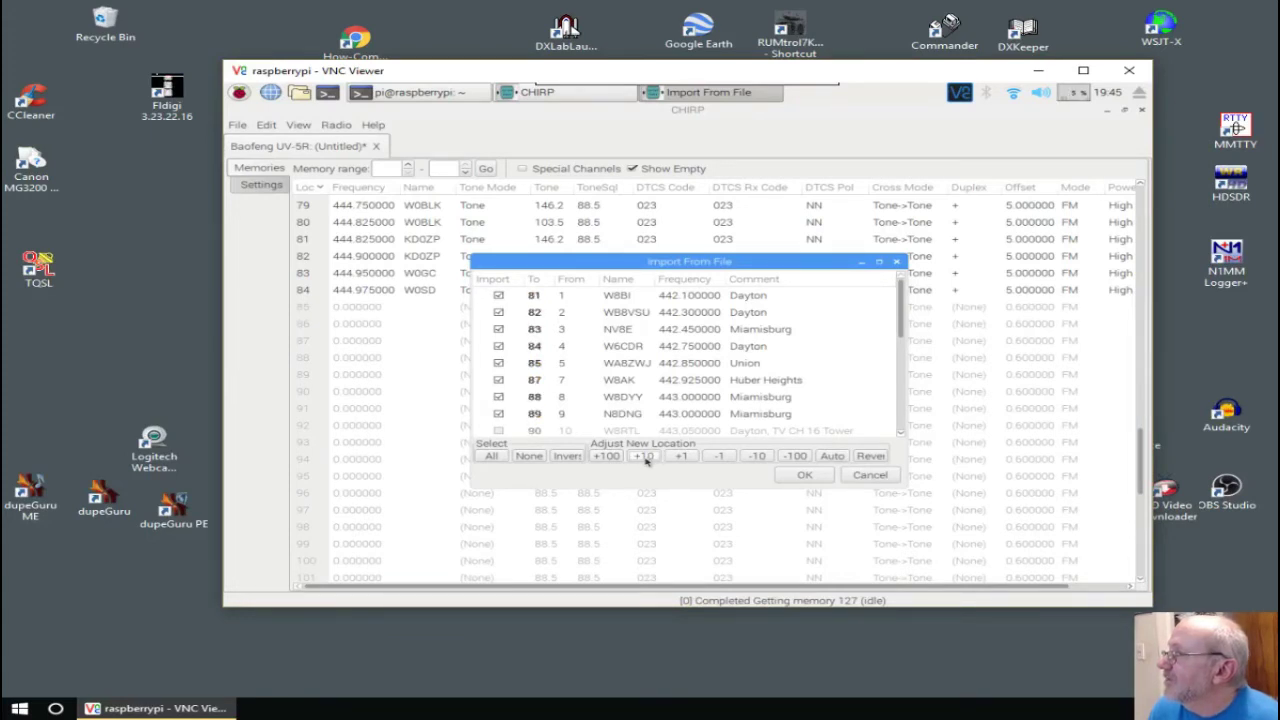
left_click(676, 457)
left_click(674, 458)
left_click(676, 457)
left_click(676, 457)
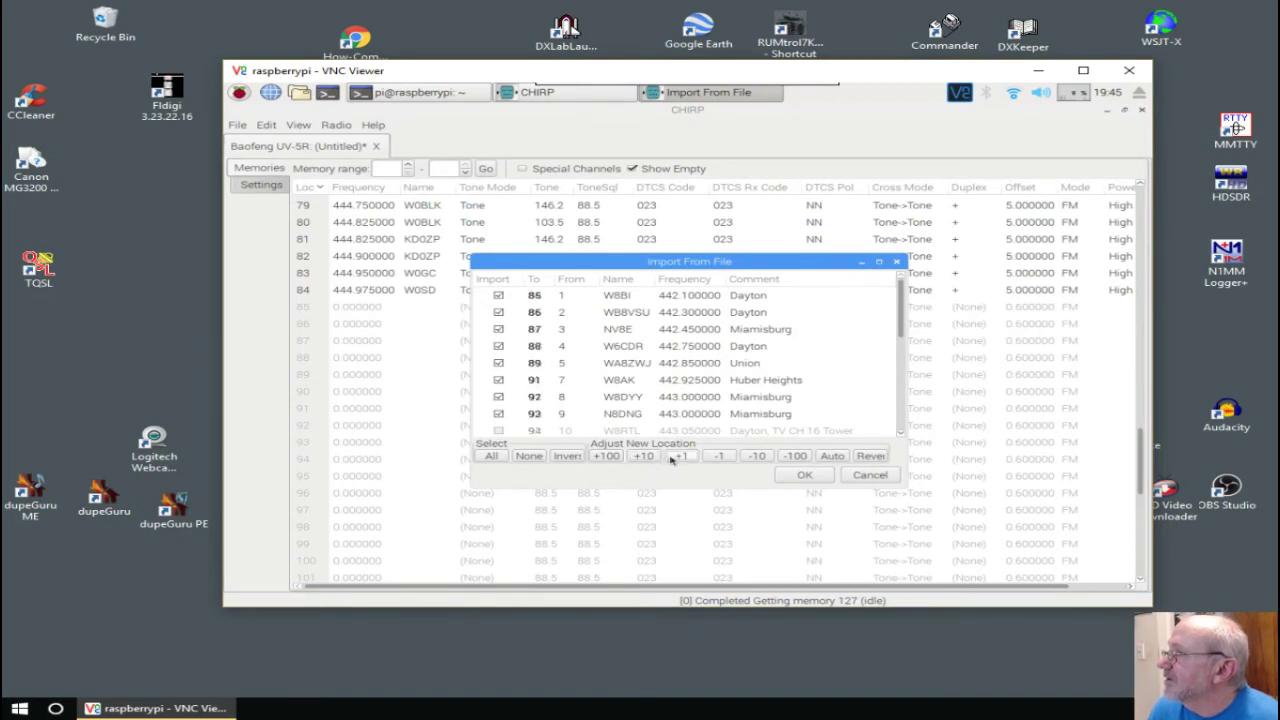
left_click(816, 476)
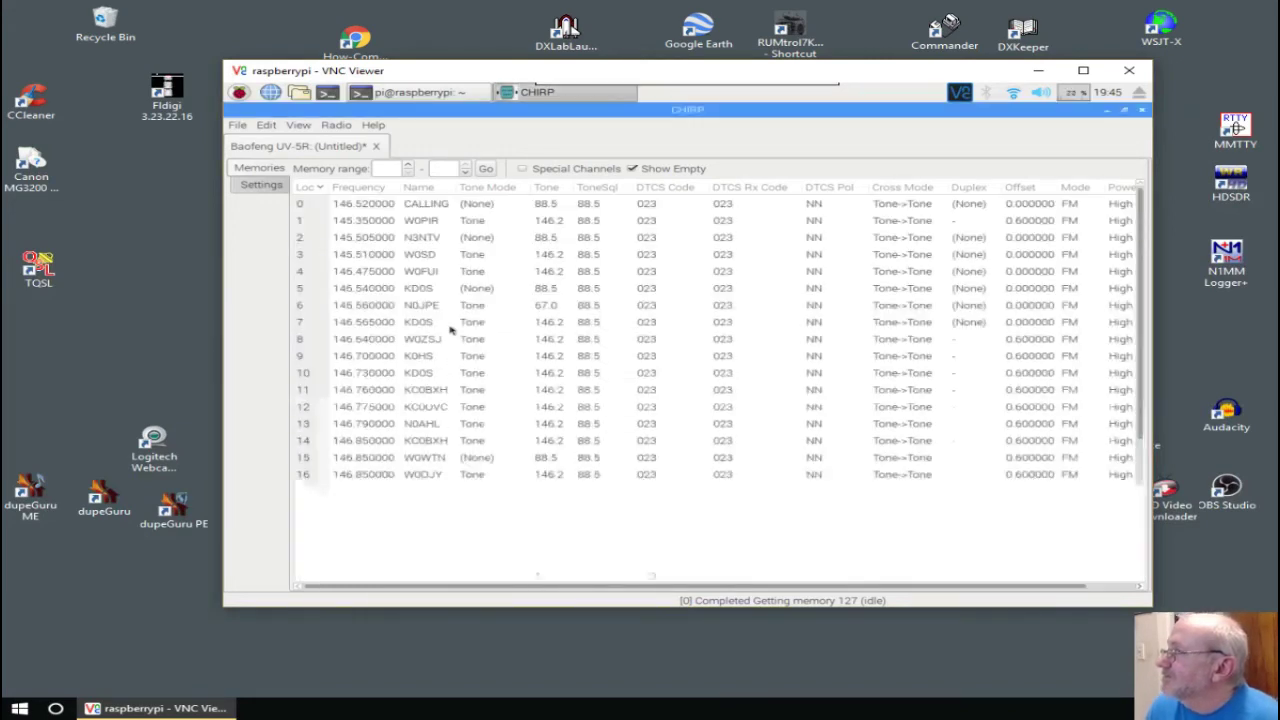
Step: Check the imported Ohio memories and upload the complete memory list to the Baofeng UV-5R through port /dev/ttyUSB0
scroll(1140, 283, "down", 1)
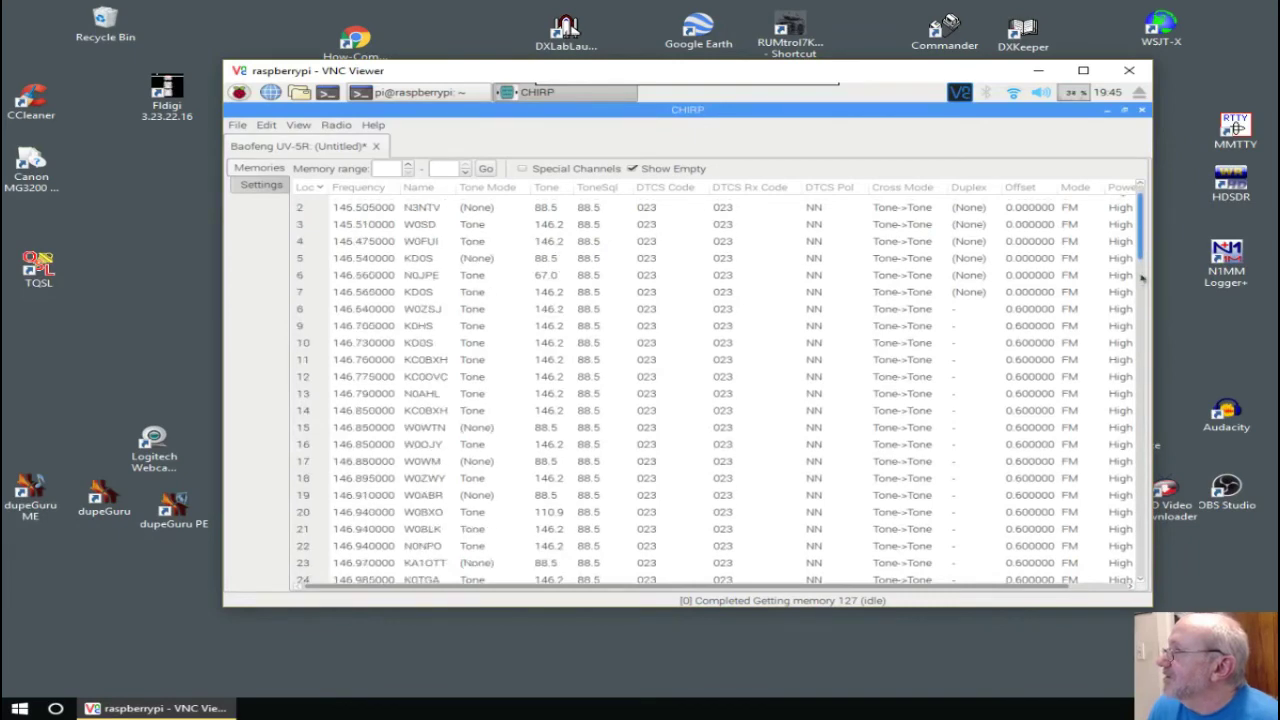
left_click_drag(1140, 283, 1158, 451)
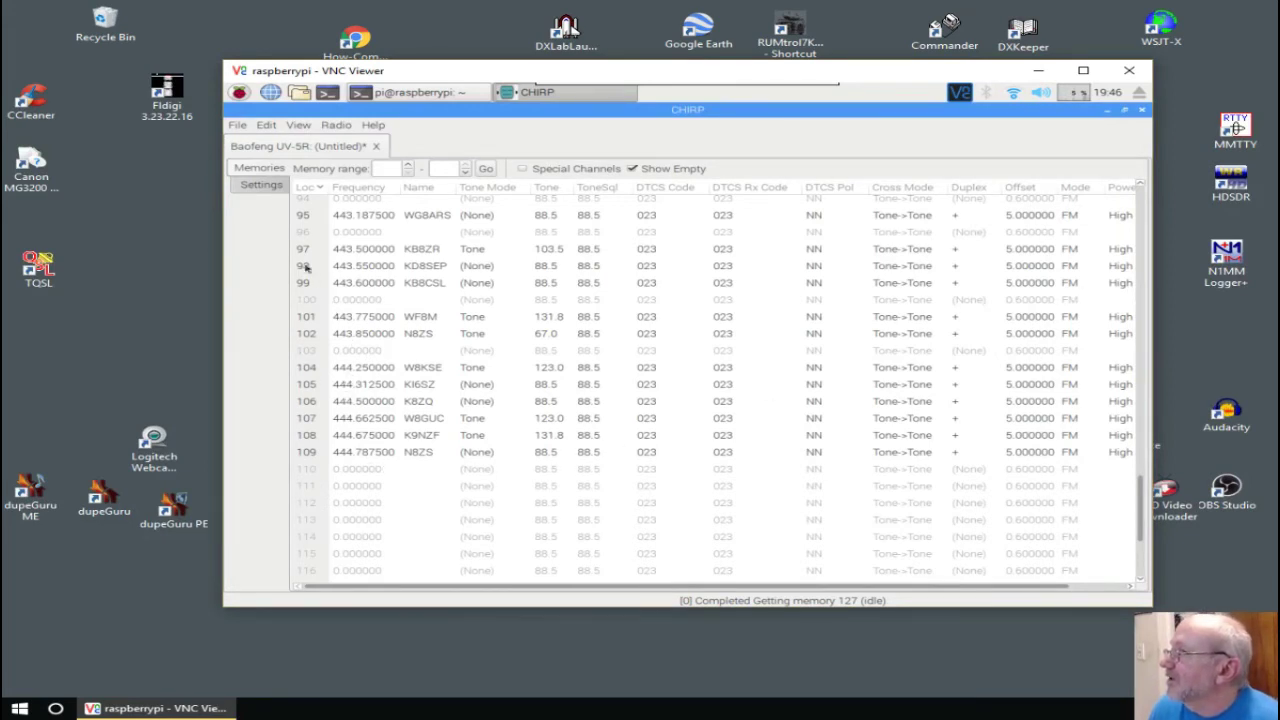
left_click(335, 125)
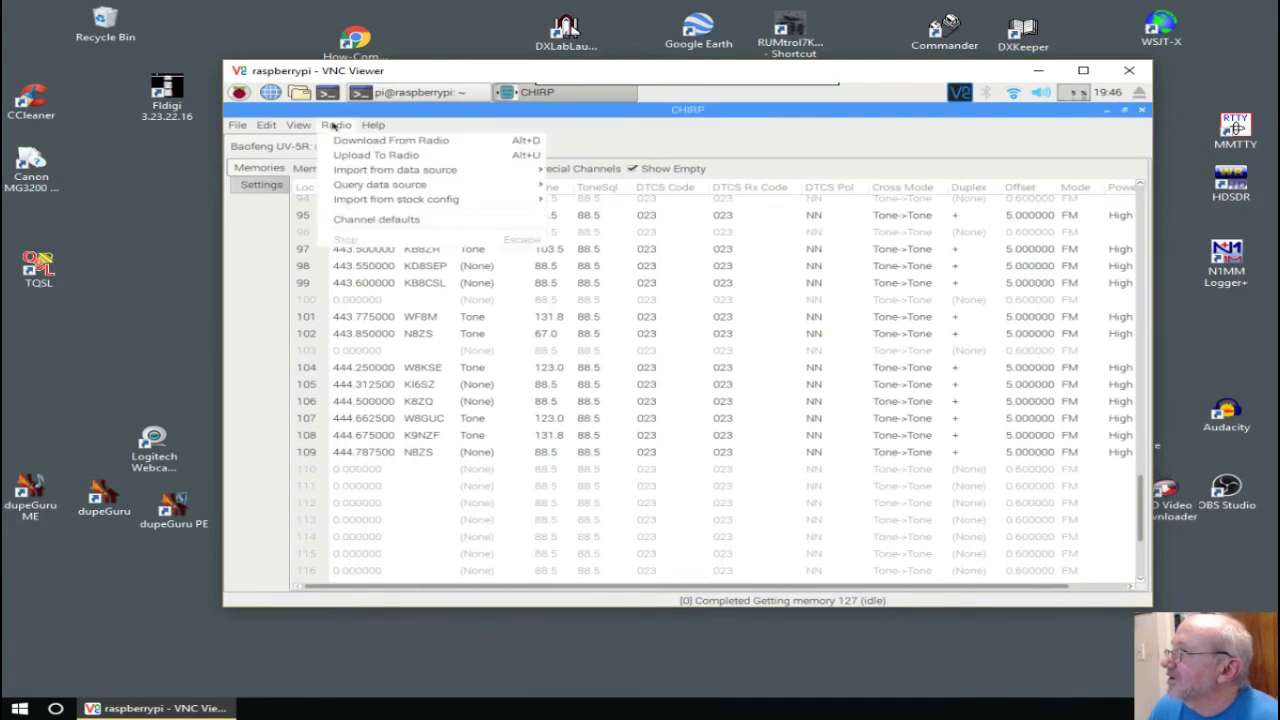
left_click(345, 155)
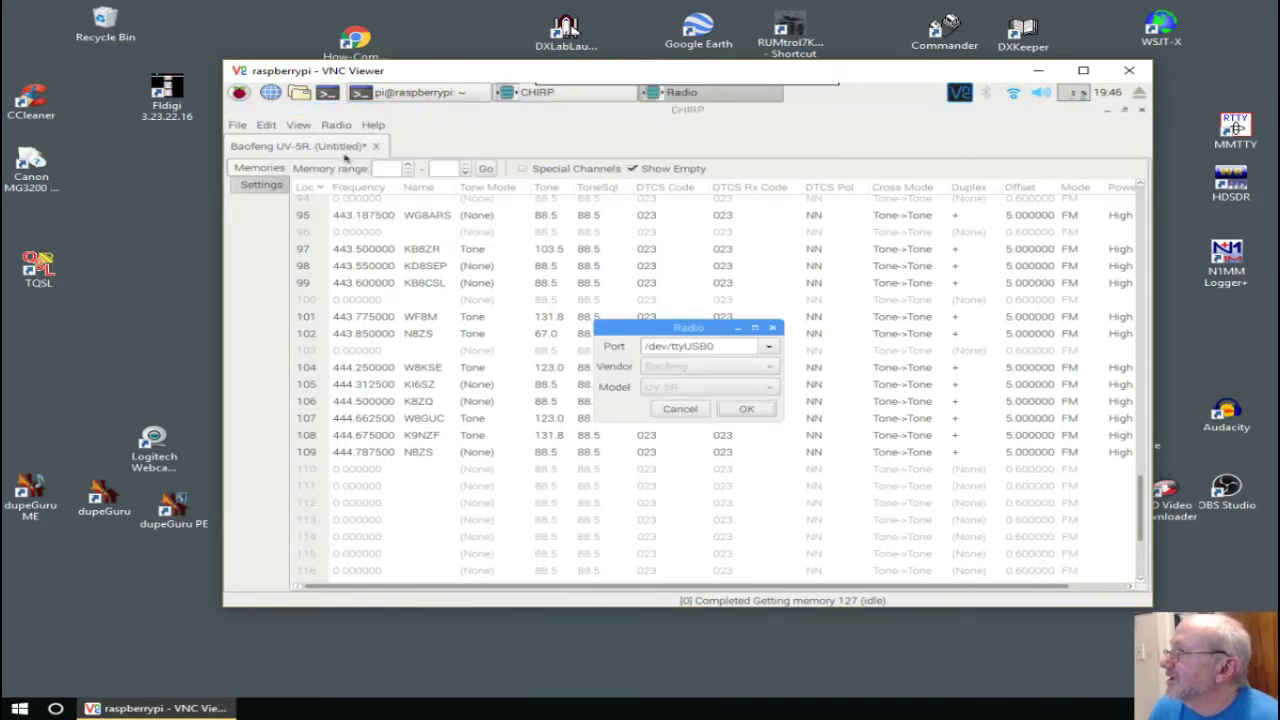
left_click(746, 409)
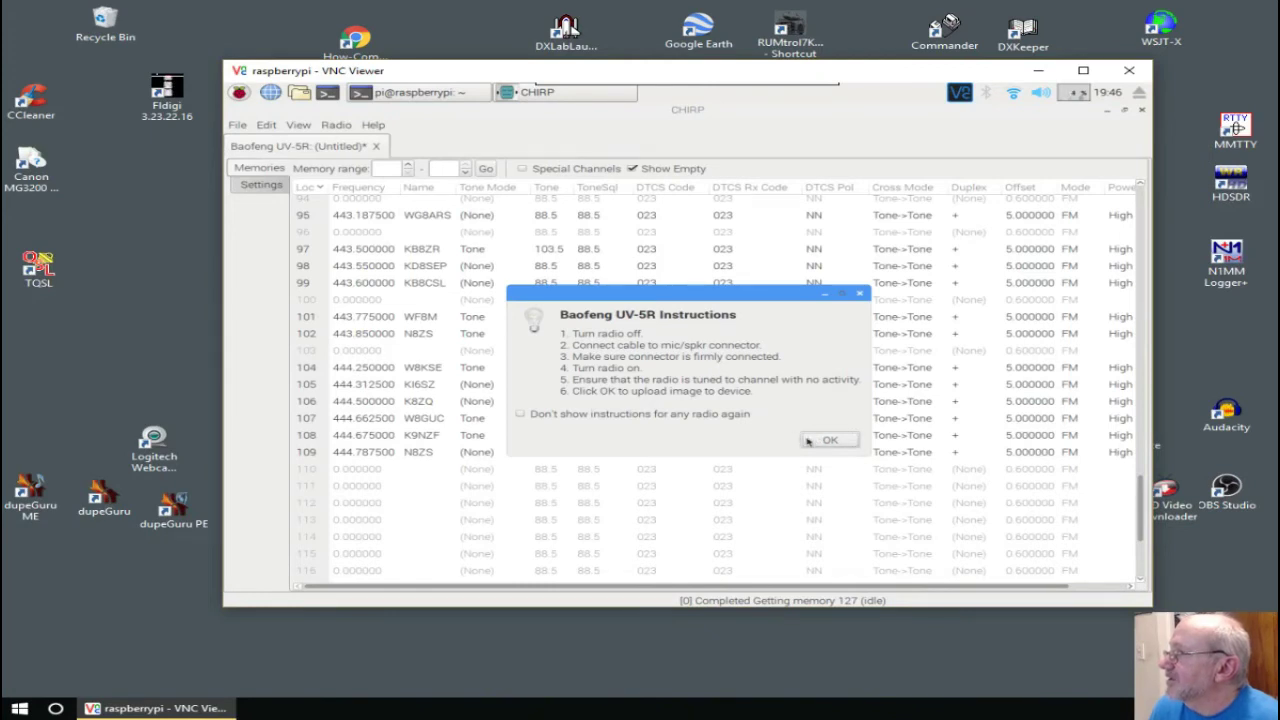
left_click(812, 443)
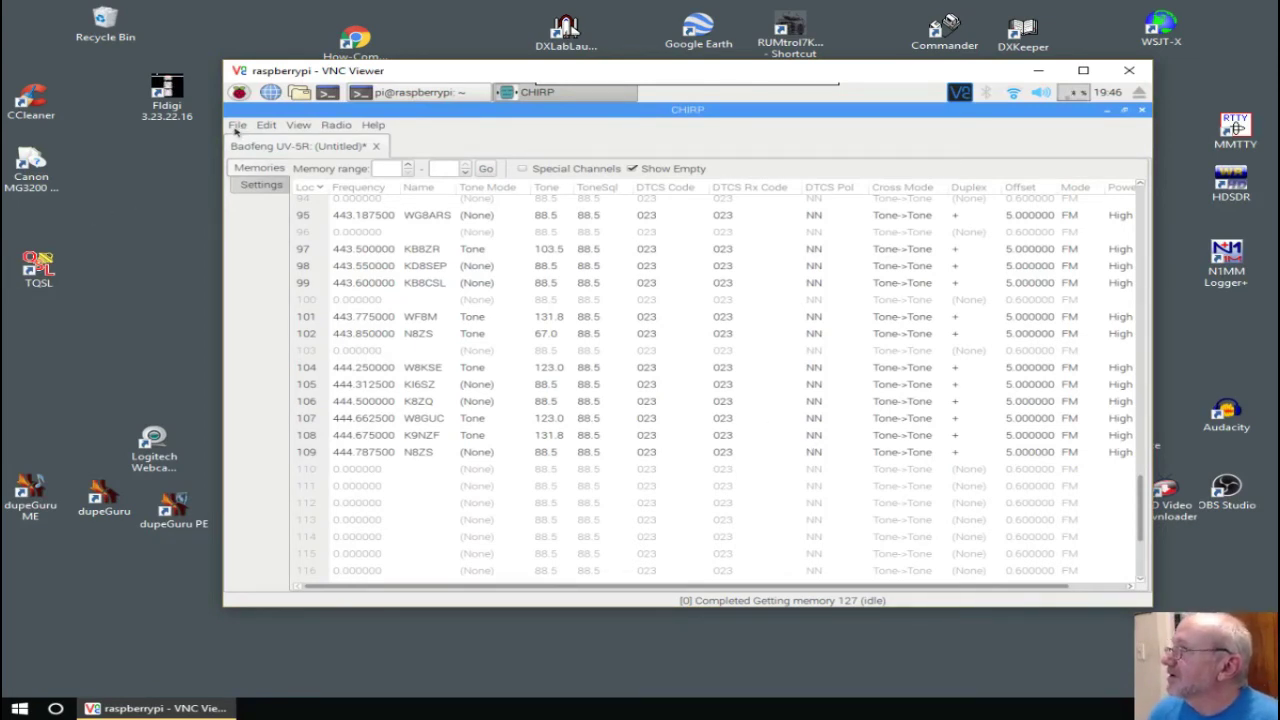
Step: Save the radio image in the Baofeng documents folder as "Baofeng repeater freq sd and oh"
left_click(236, 126)
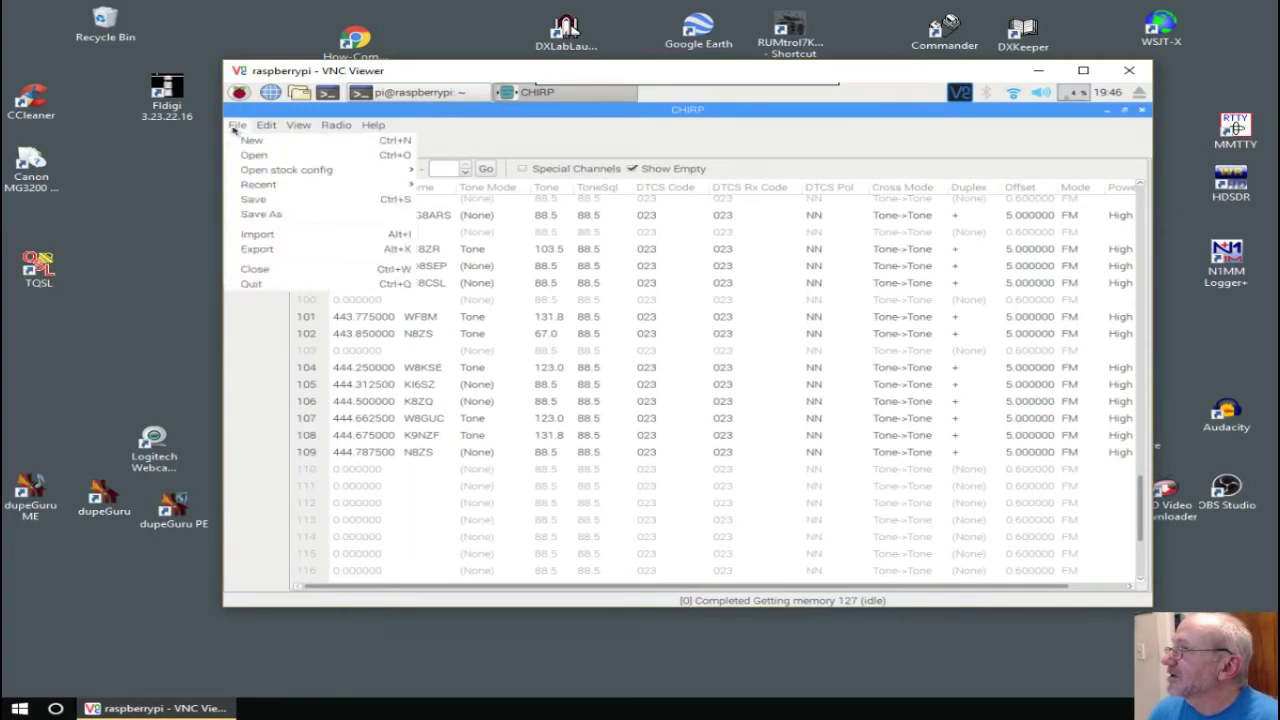
left_click(264, 208)
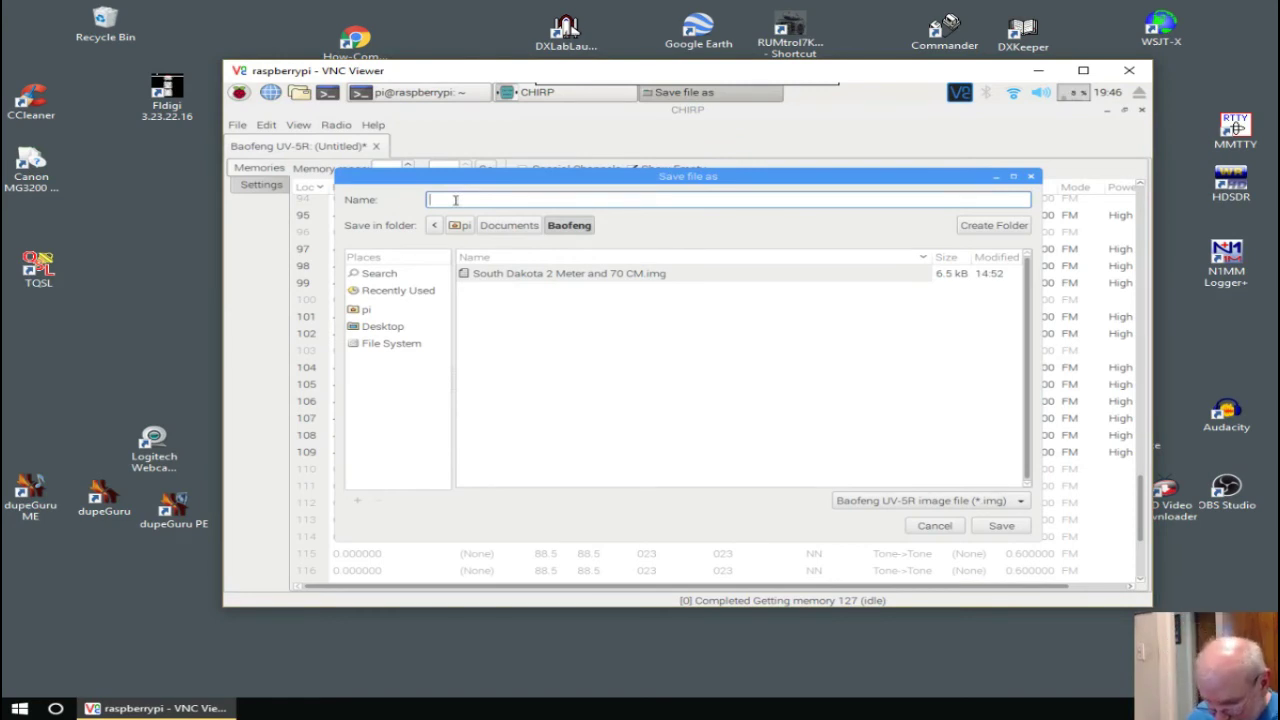
type("Baofeng")
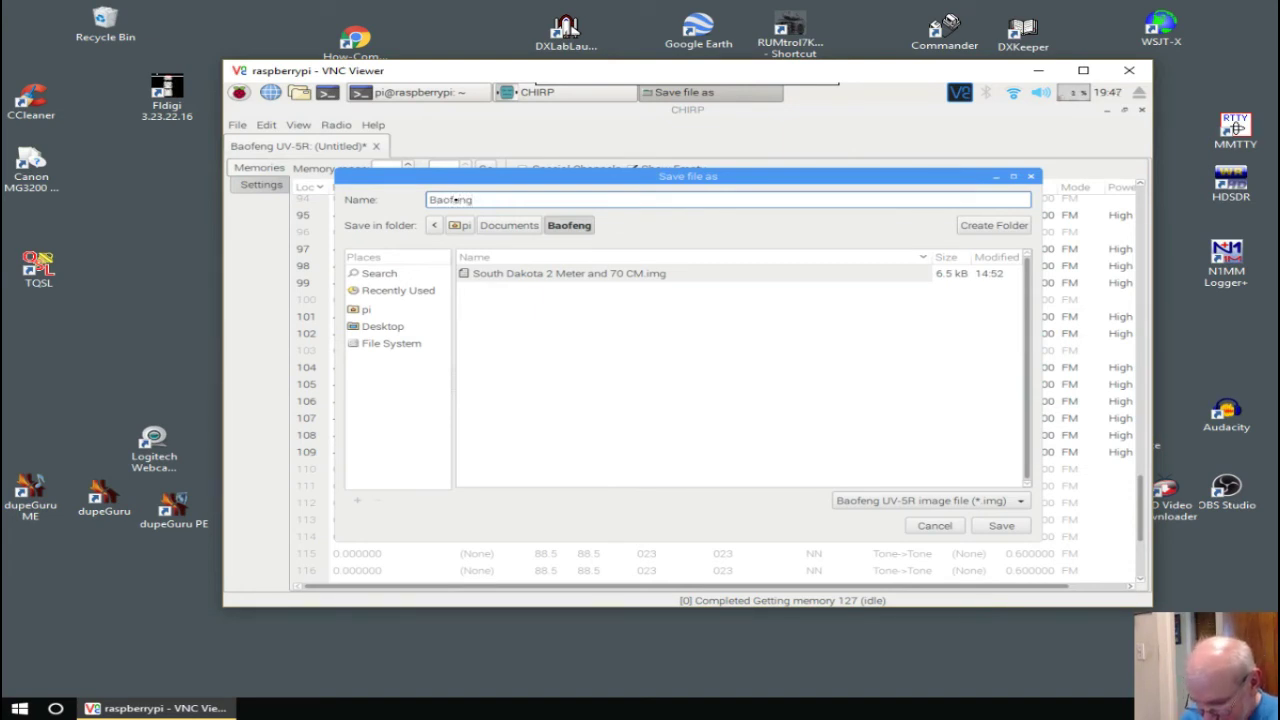
type(" repeater freq")
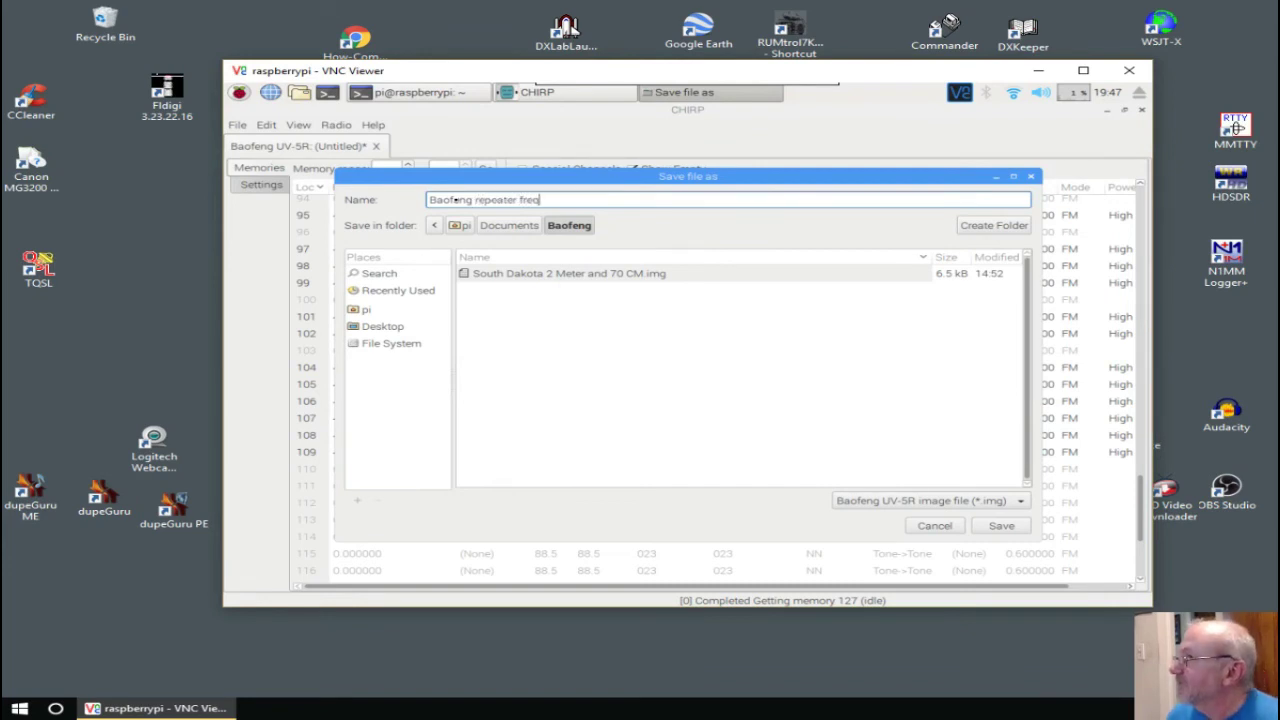
type(" sd and ")
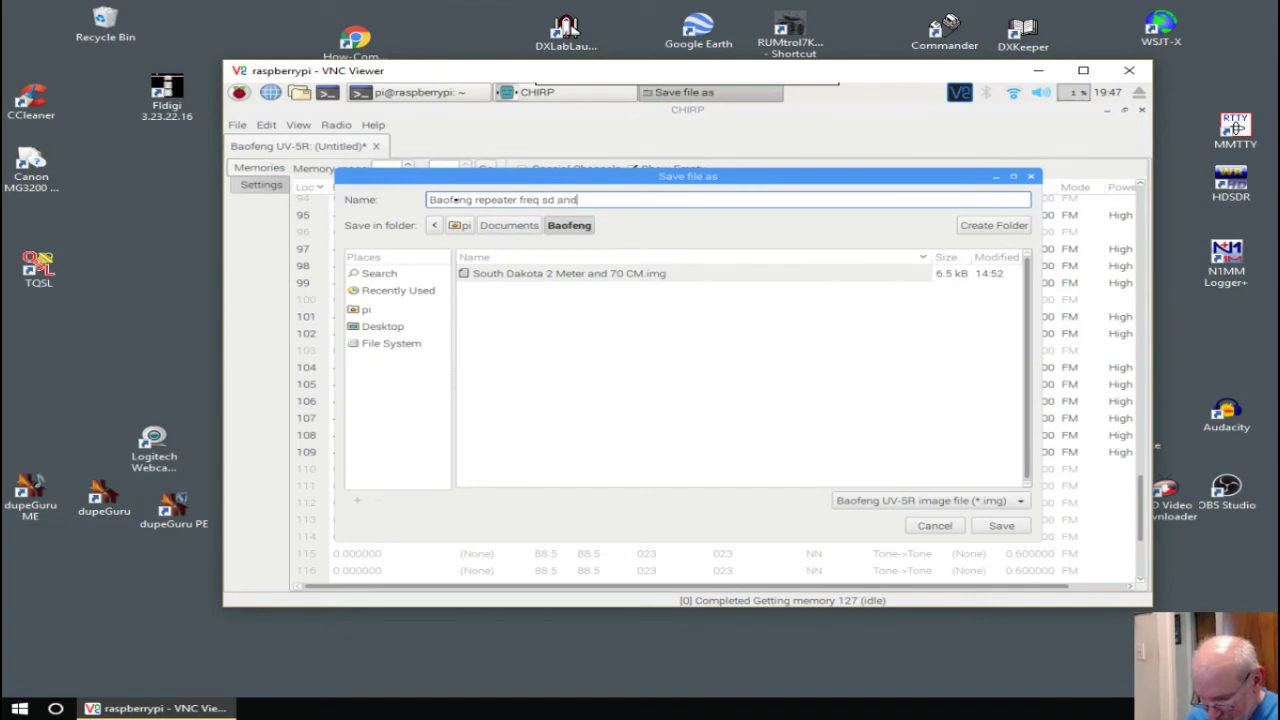
type("og")
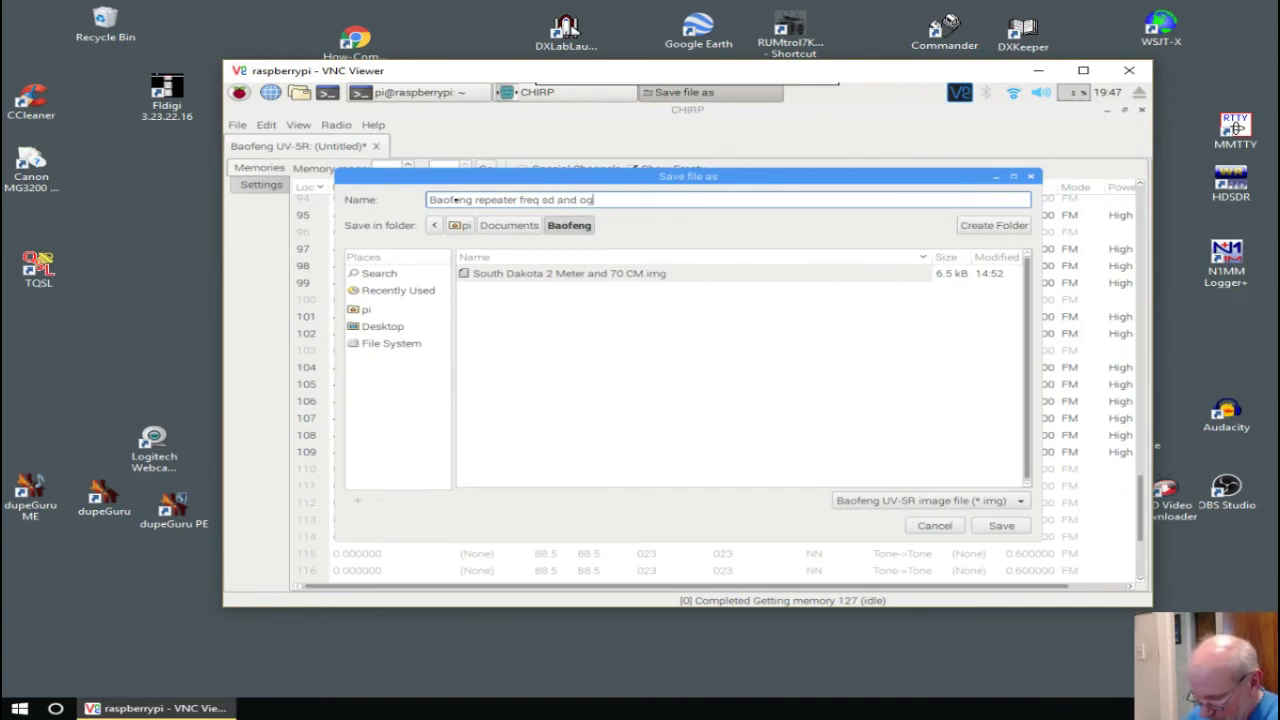
key("BackSpace")
type("h")
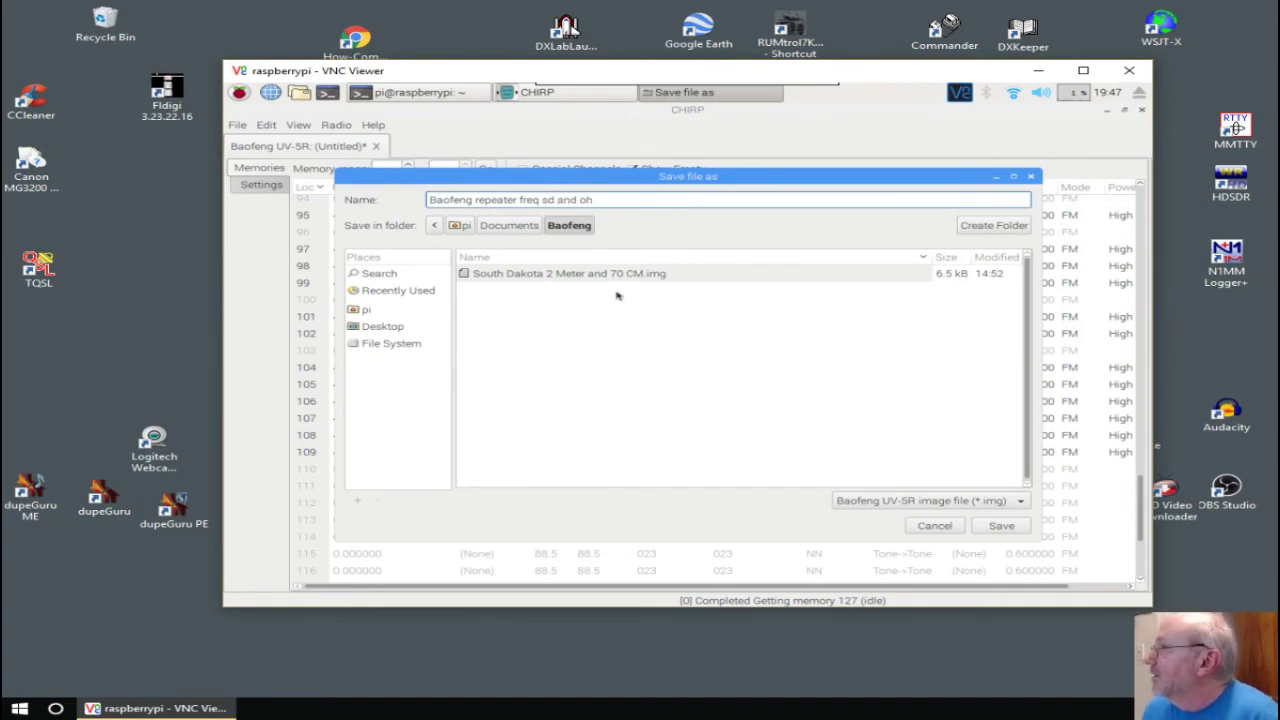
left_click(995, 526)
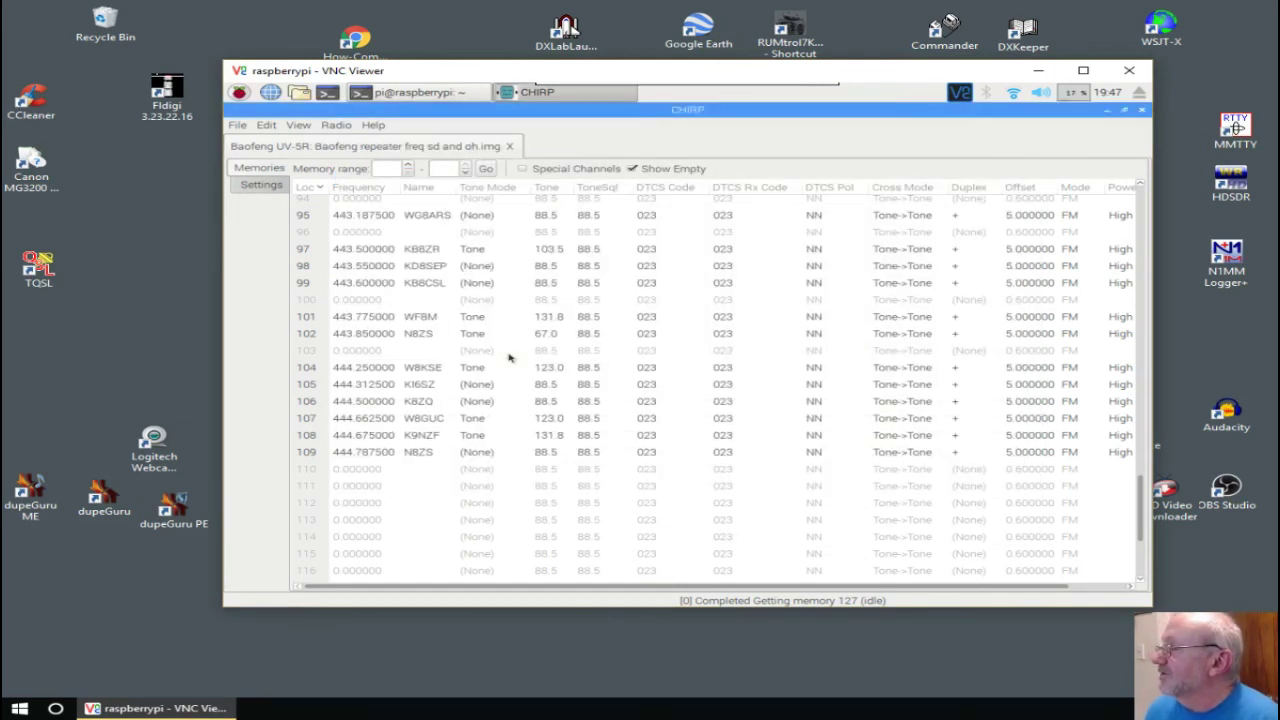